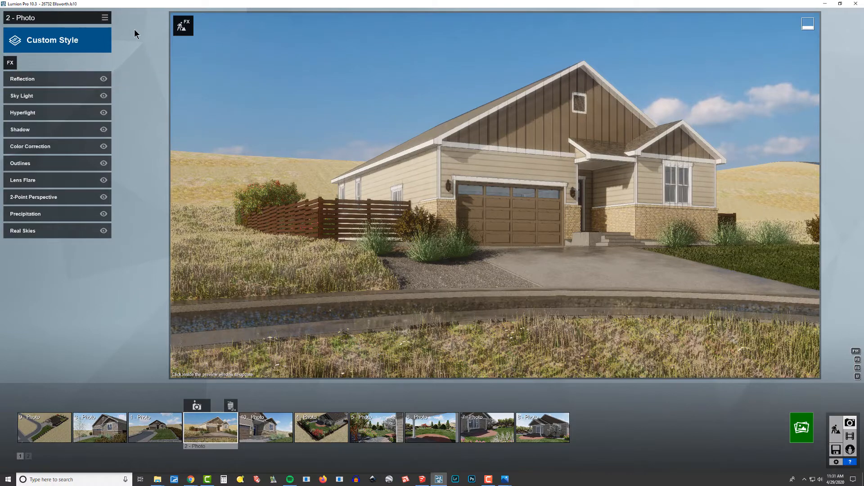
Step: Copy the effects of photo 2 and paste them onto photo 3
{"action": "left_click", "coordinate": [106, 19]}
{"action": "mouse_move", "coordinate": [87, 26]}
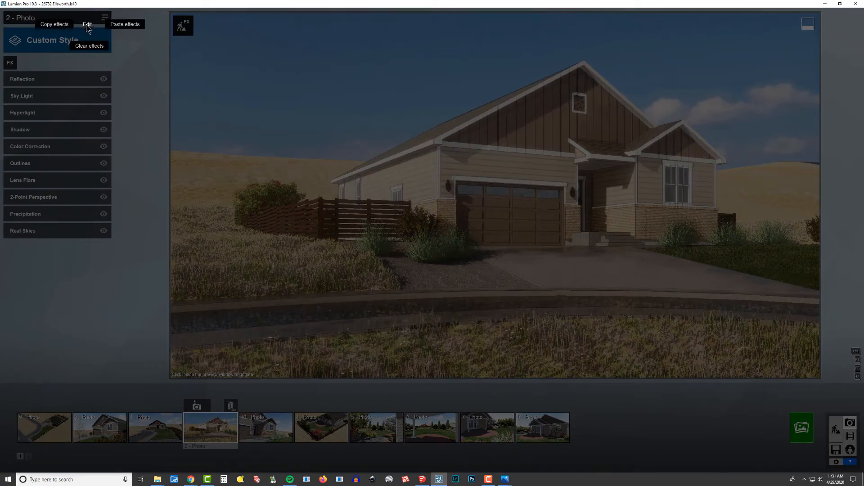
{"action": "left_click", "coordinate": [57, 25]}
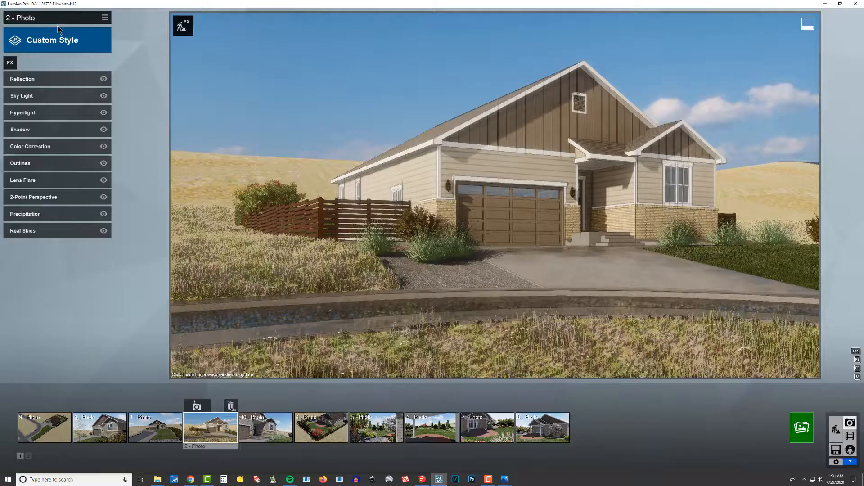
{"action": "left_click", "coordinate": [51, 427]}
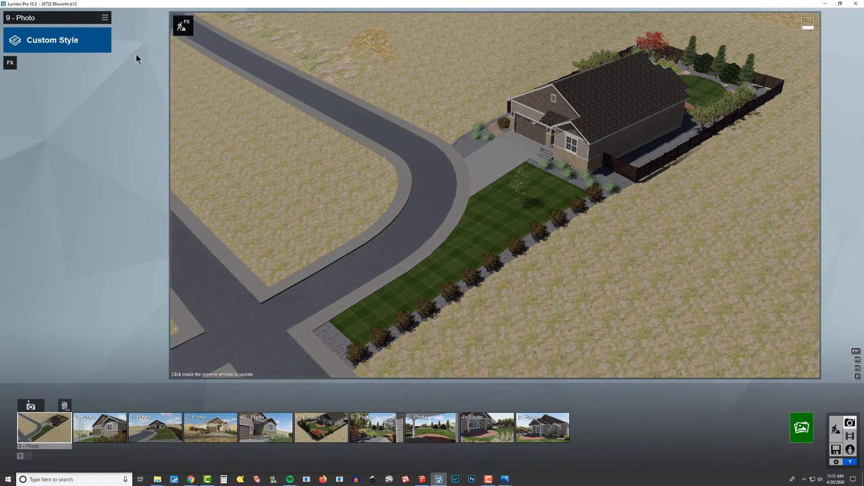
{"action": "left_click", "coordinate": [107, 435]}
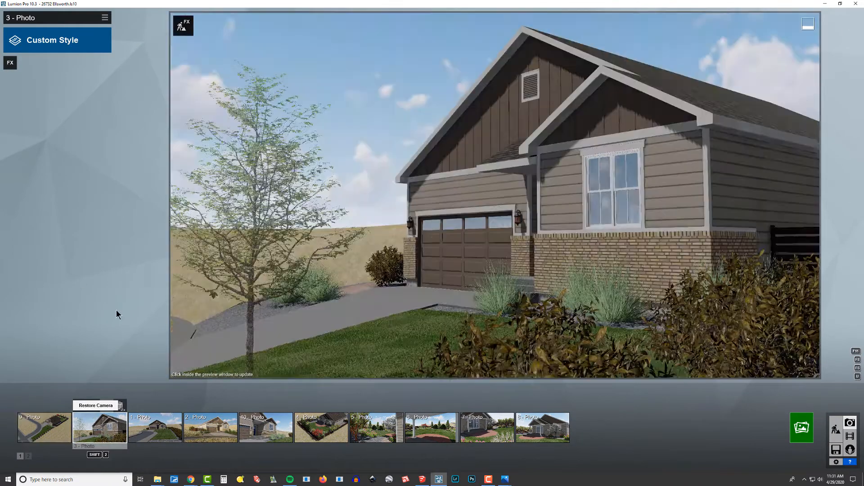
{"action": "left_click", "coordinate": [105, 18]}
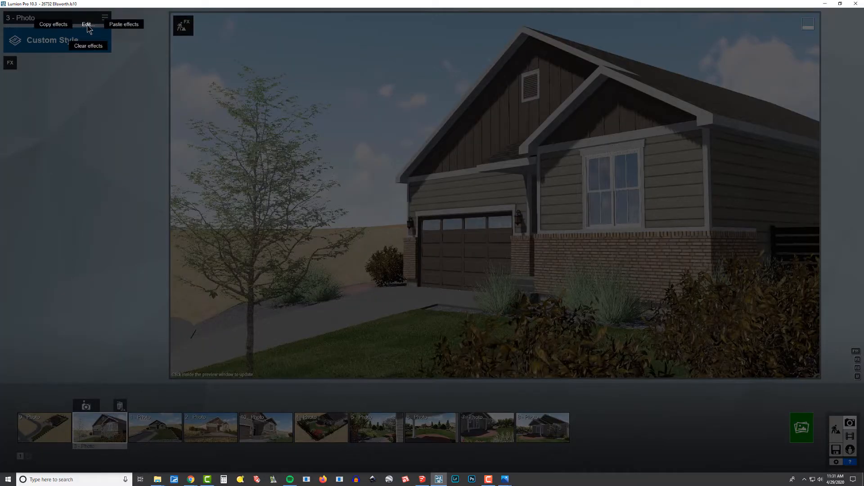
{"action": "left_click", "coordinate": [124, 25]}
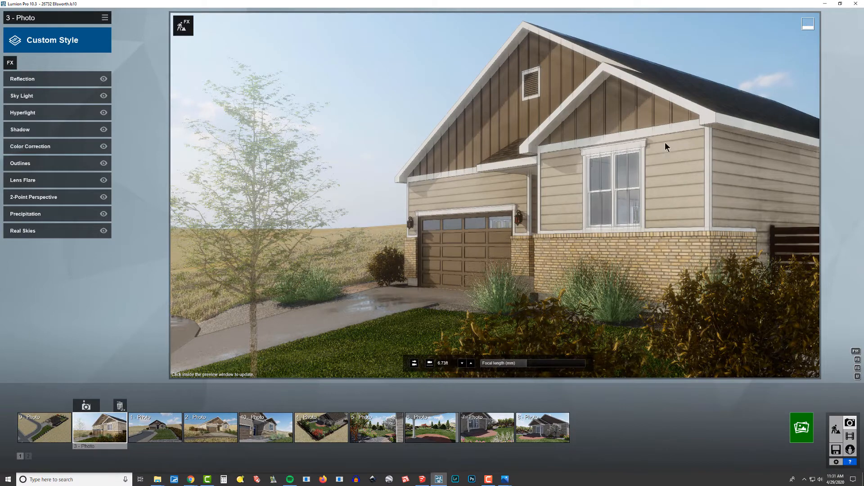
Step: Paste the copied effects onto photo 1 and photo 10
{"action": "left_click", "coordinate": [155, 428]}
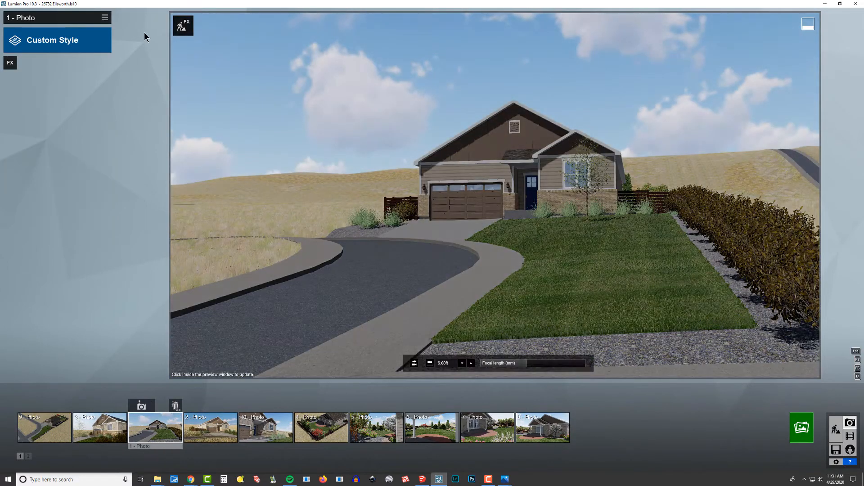
{"action": "left_click", "coordinate": [105, 18]}
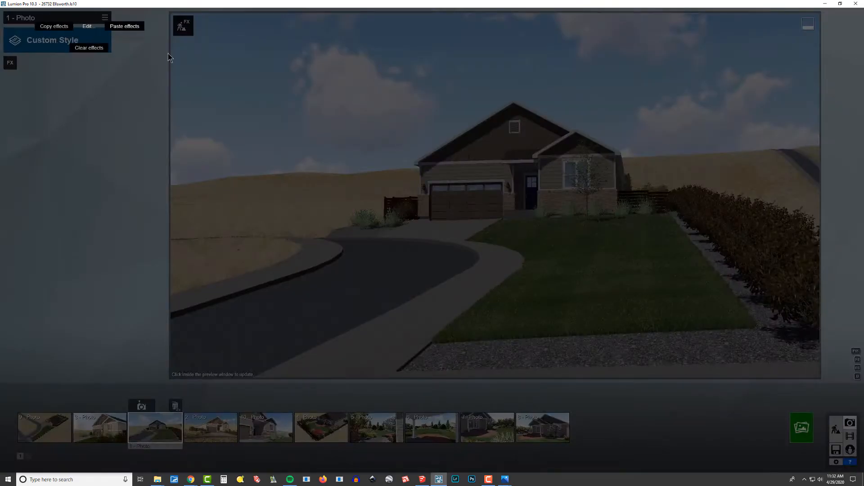
{"action": "left_click", "coordinate": [124, 26]}
{"action": "left_click", "coordinate": [207, 434]}
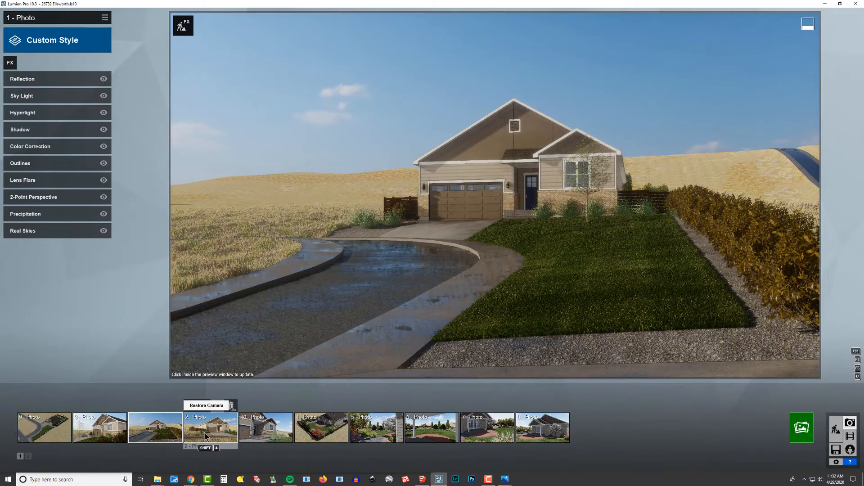
{"action": "left_click", "coordinate": [277, 430]}
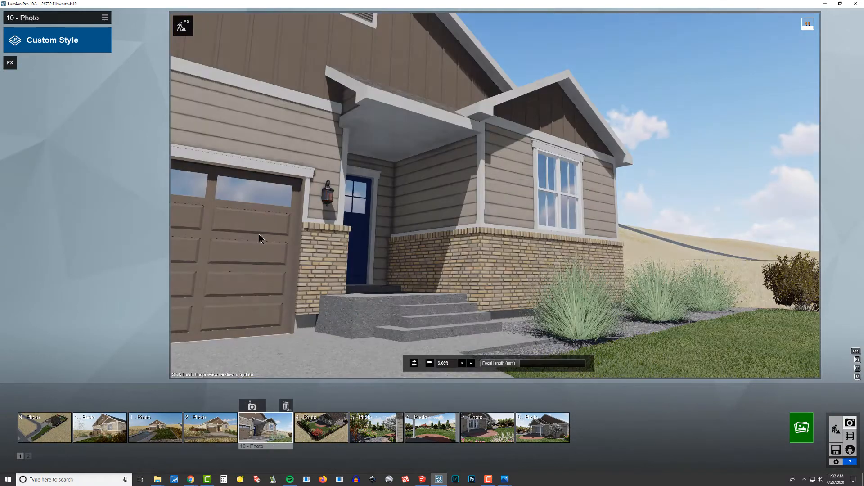
{"action": "left_click", "coordinate": [105, 18]}
{"action": "mouse_move", "coordinate": [90, 23]}
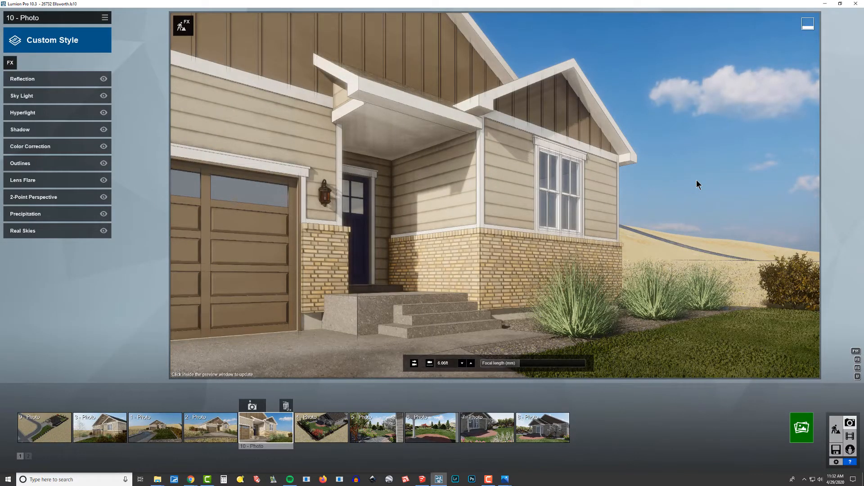
Step: Paste the copied effects onto photo 8, the rear patio view with the white flowering tree
{"action": "left_click", "coordinate": [320, 428]}
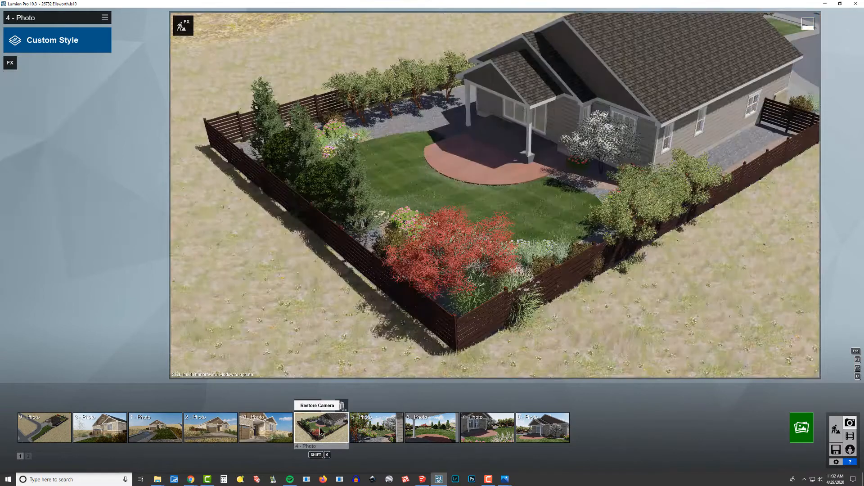
{"action": "left_click", "coordinate": [376, 429]}
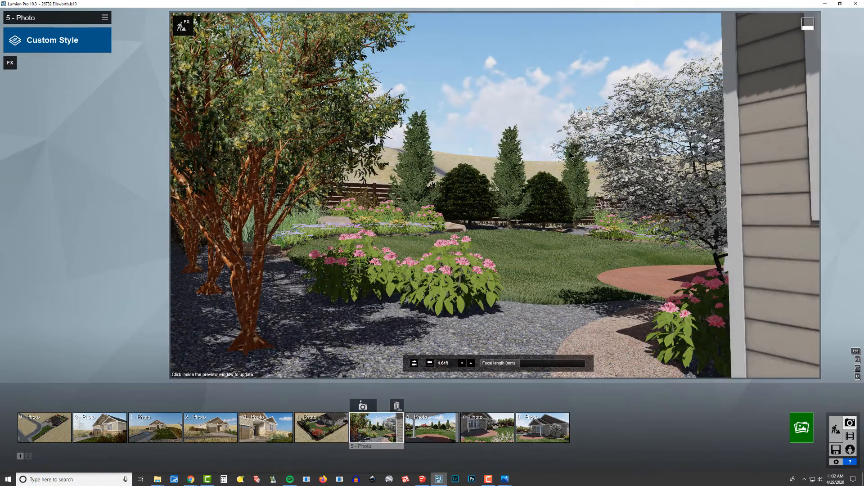
{"action": "left_click", "coordinate": [542, 428]}
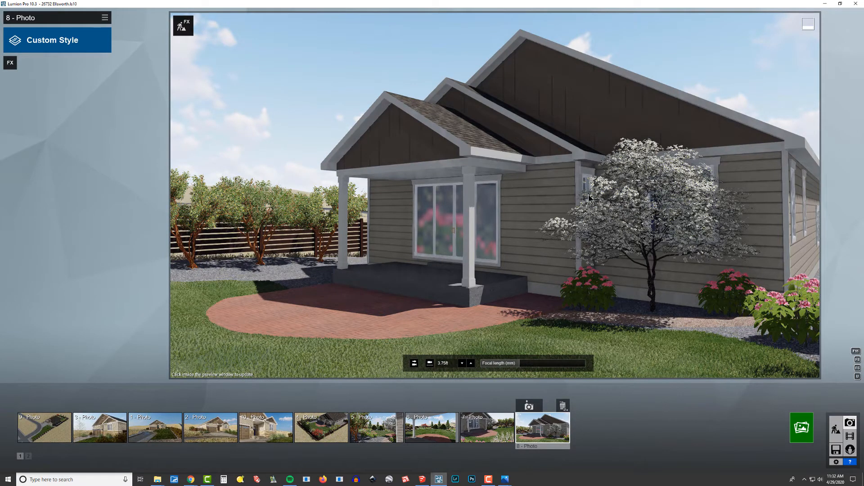
{"action": "left_click", "coordinate": [105, 17]}
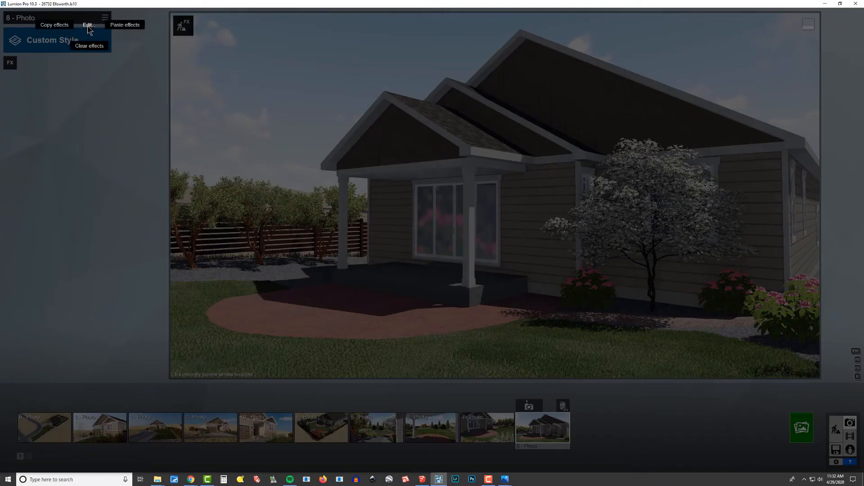
{"action": "left_click", "coordinate": [143, 28]}
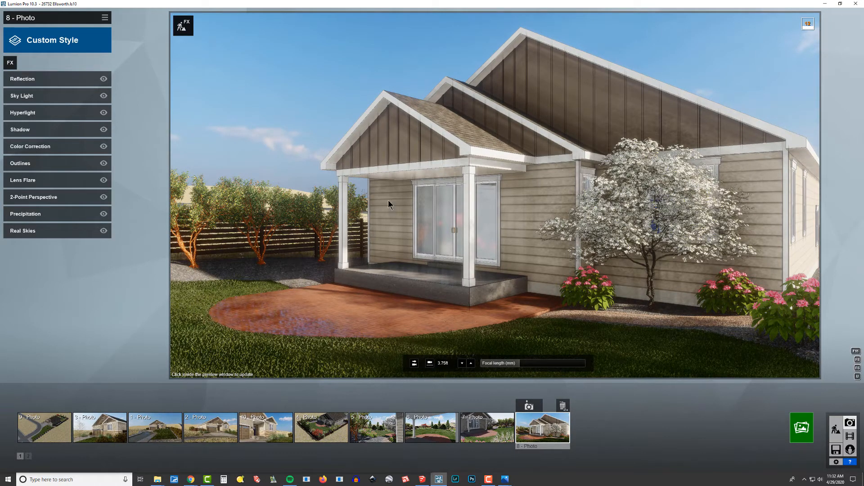
Step: Update the preview of photo 8 and set its Real Skies heading to about 84.2°
{"action": "left_click", "coordinate": [359, 87]}
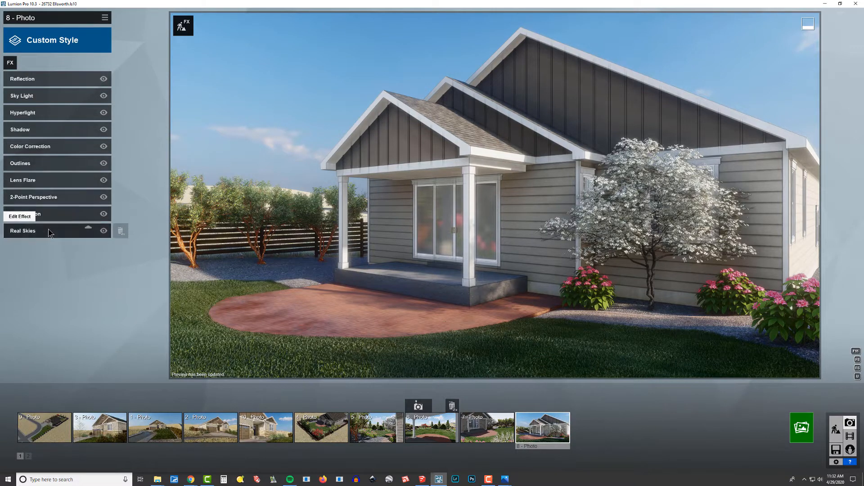
{"action": "left_click", "coordinate": [63, 232]}
{"action": "left_click", "coordinate": [68, 118]}
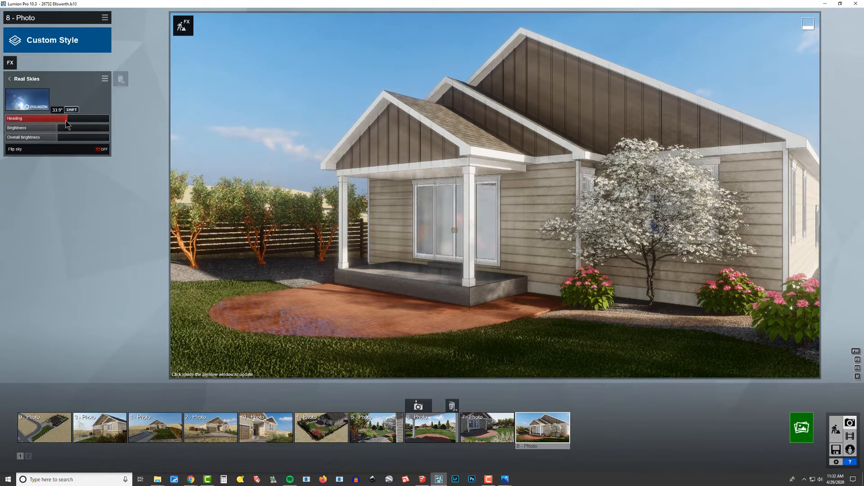
{"action": "left_click_drag", "start_coordinate": [65, 120], "coordinate": [83, 128]}
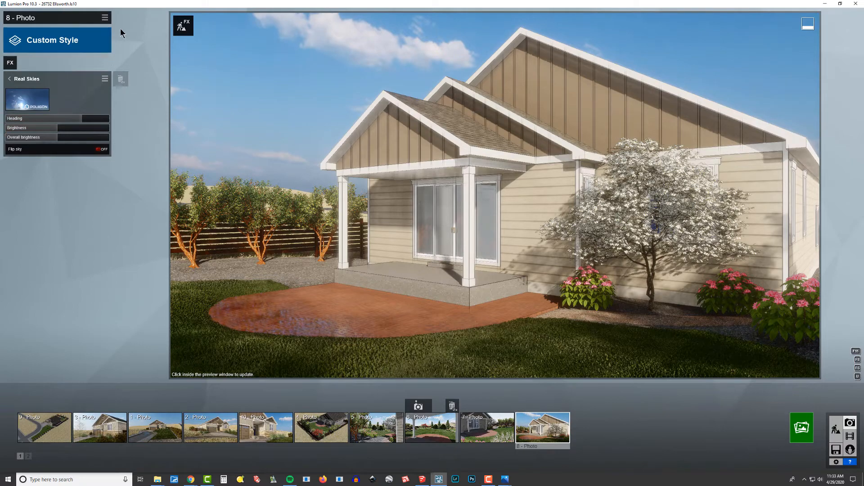
Step: Copy the adjusted effects of photo 8 and paste them onto photo 7
{"action": "left_click", "coordinate": [105, 18]}
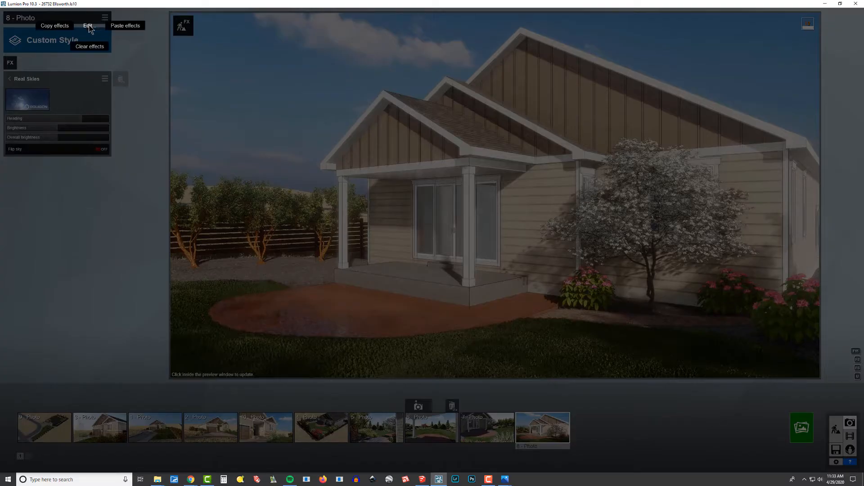
{"action": "left_click", "coordinate": [54, 26]}
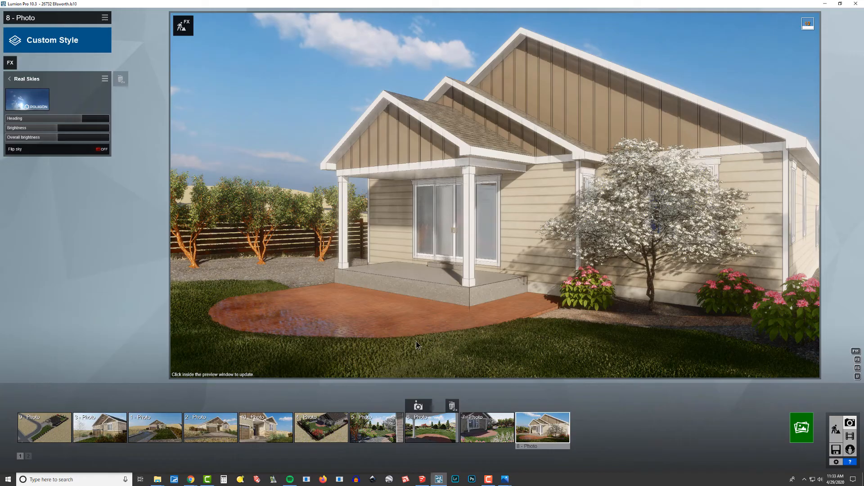
{"action": "left_click", "coordinate": [487, 428]}
{"action": "left_click", "coordinate": [105, 18]}
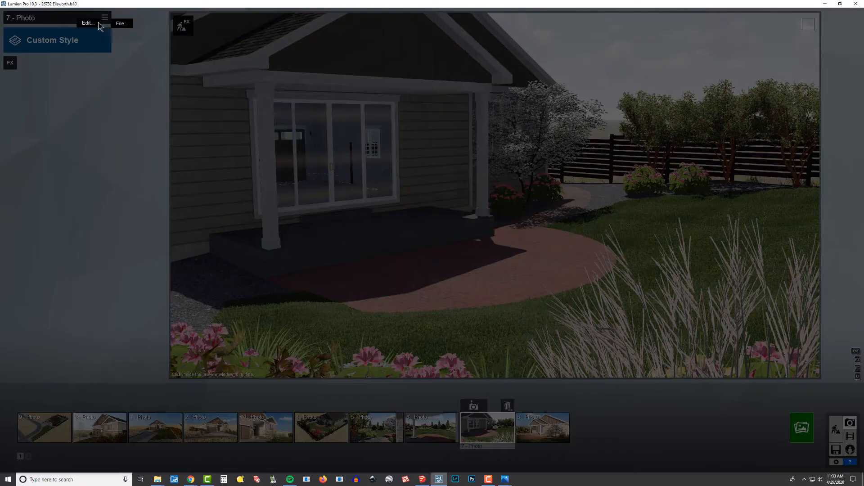
{"action": "left_click", "coordinate": [124, 23]}
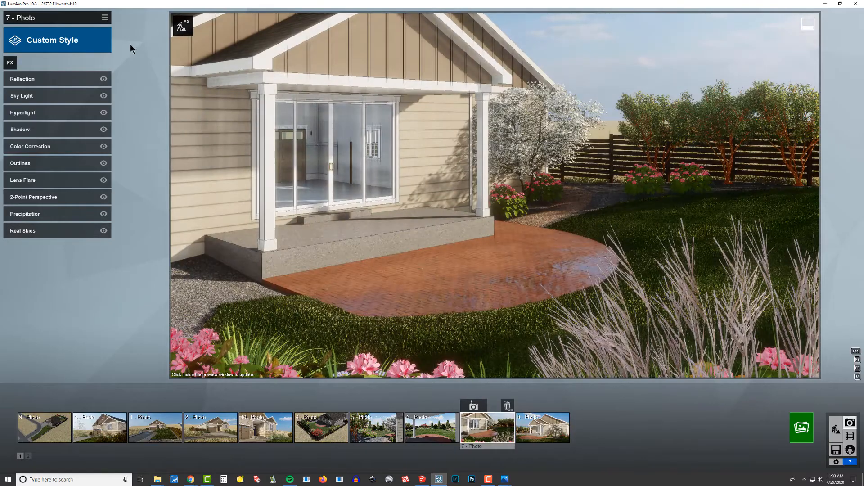
Step: Paste the effects copied from photo 8 onto photo 6, the backyard view from the covered patio
{"action": "left_click", "coordinate": [434, 425]}
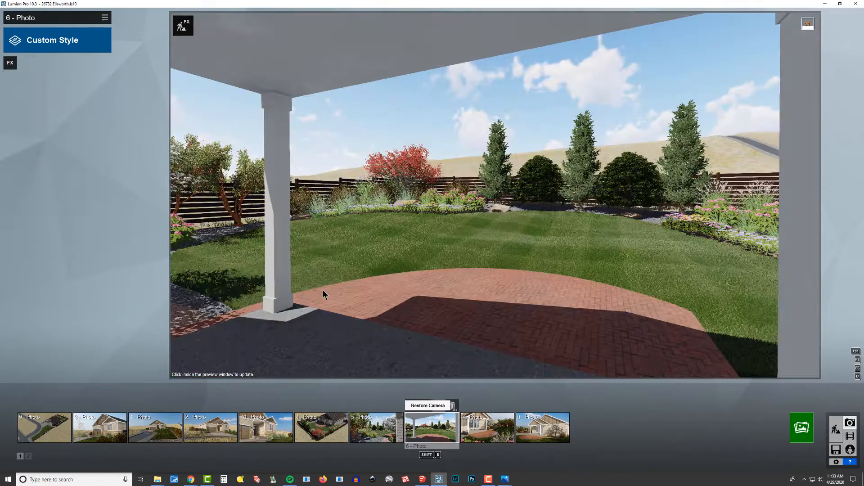
{"action": "left_click", "coordinate": [105, 18]}
{"action": "mouse_move", "coordinate": [86, 25]}
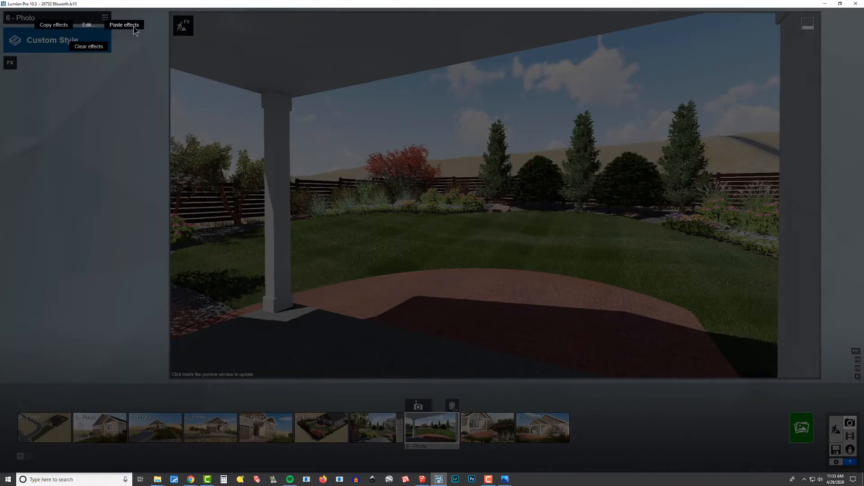
{"action": "left_click", "coordinate": [124, 23]}
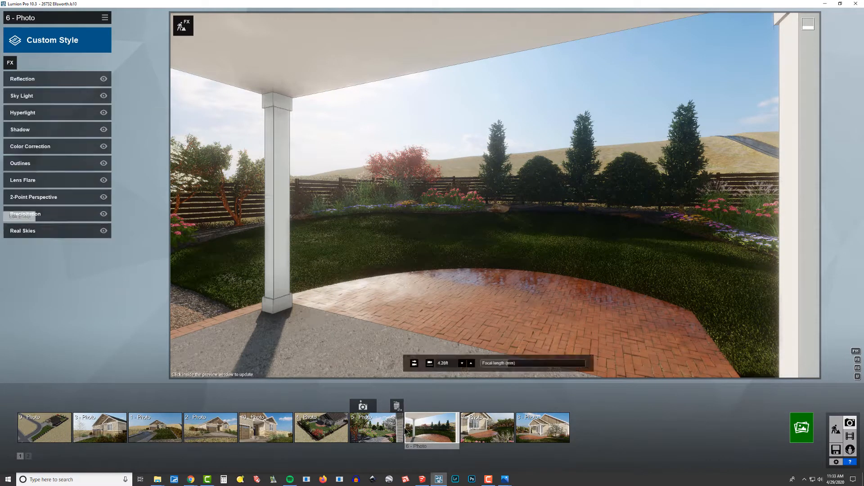
Step: Paste the effects copied from photo 8 onto photo 5 and set its Real Skies heading to about 16.4°
{"action": "left_click", "coordinate": [377, 431]}
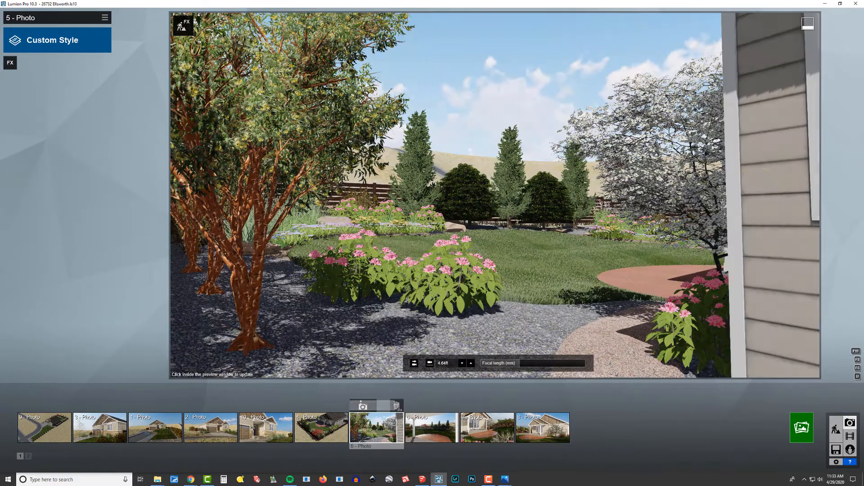
{"action": "left_click", "coordinate": [104, 18]}
{"action": "left_click", "coordinate": [84, 27]}
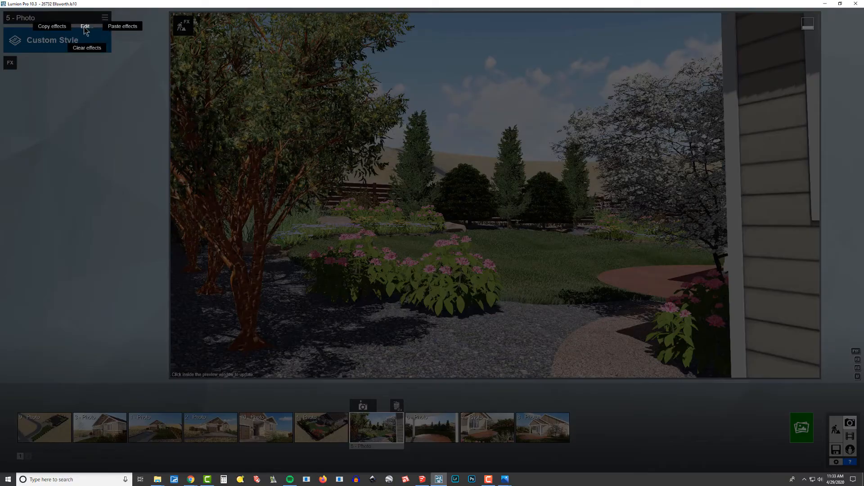
{"action": "left_click", "coordinate": [128, 26]}
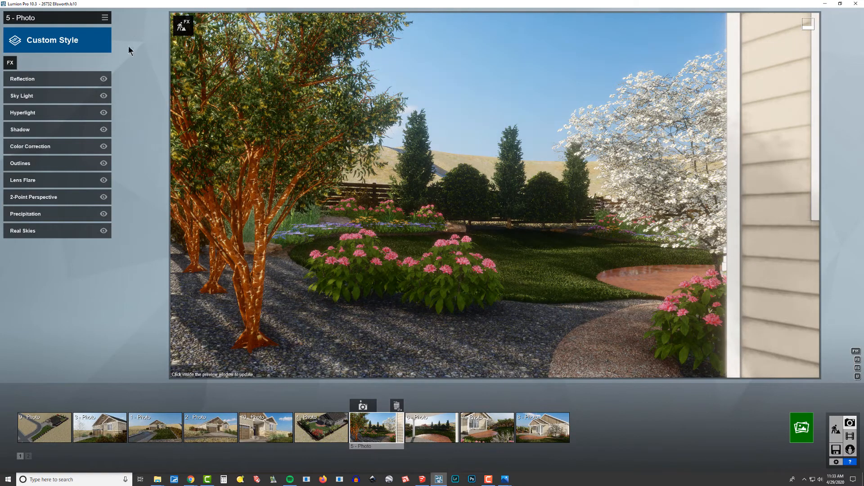
{"action": "left_click", "coordinate": [42, 231]}
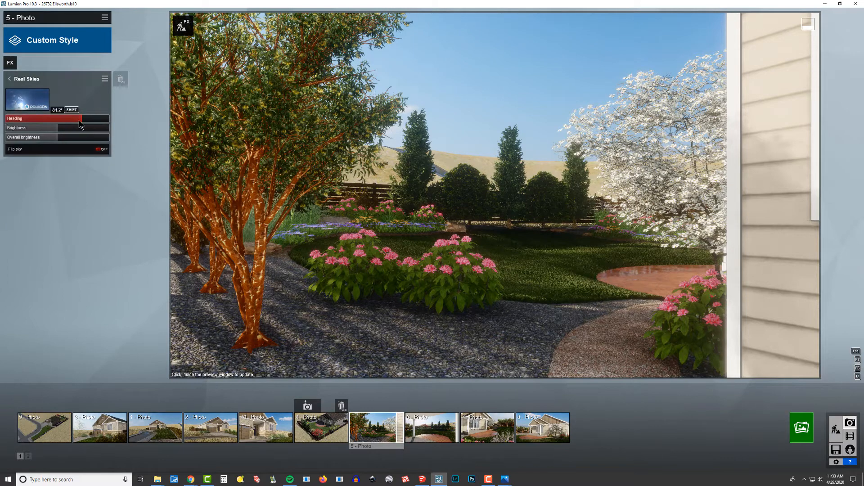
{"action": "mouse_move", "coordinate": [80, 123]}
{"action": "left_mouse_down"}
{"action": "mouse_move", "coordinate": [57, 123]}
{"action": "mouse_move", "coordinate": [65, 122]}
{"action": "left_mouse_up"}
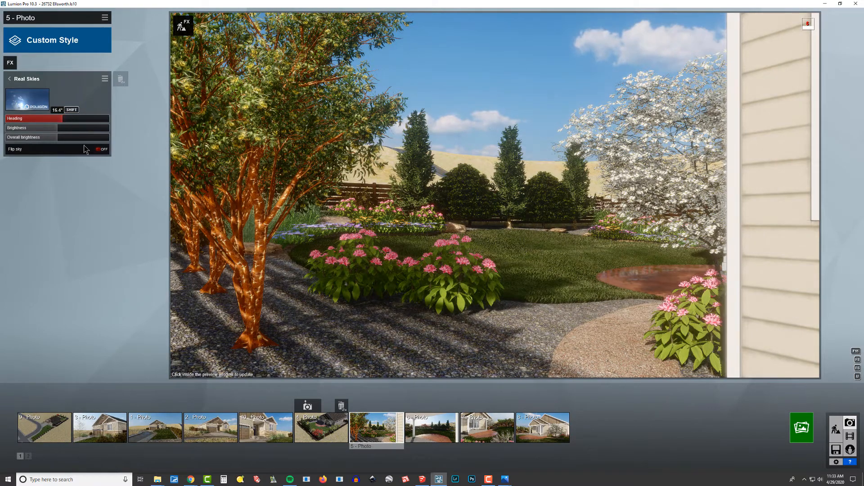
Step: Set the Real Skies heading of photo 6 to about -112.2°
{"action": "left_click", "coordinate": [442, 443]}
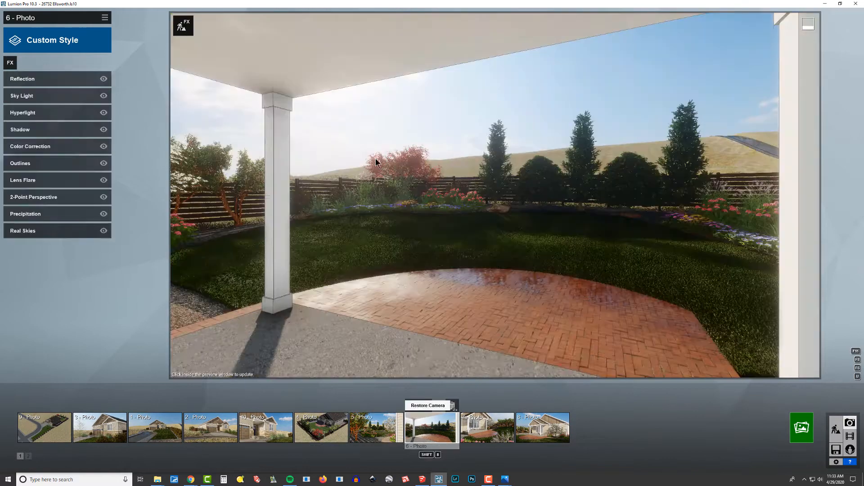
{"action": "left_click", "coordinate": [40, 233]}
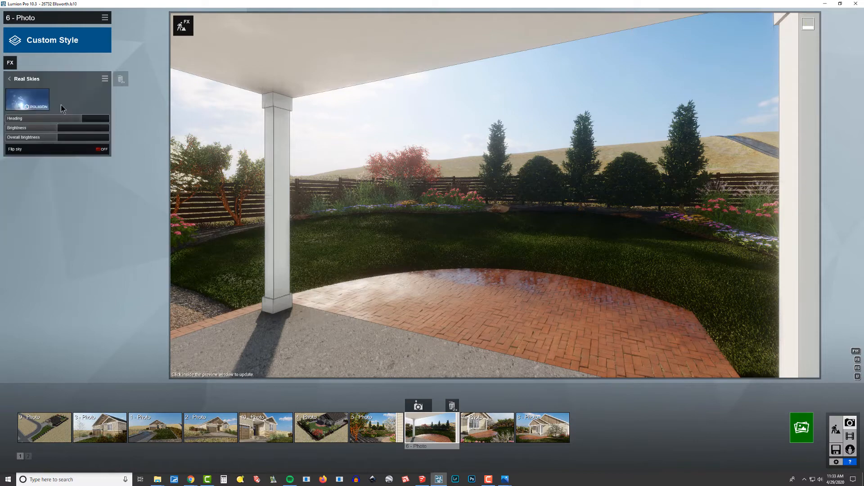
{"action": "left_click_drag", "start_coordinate": [73, 120], "coordinate": [25, 125]}
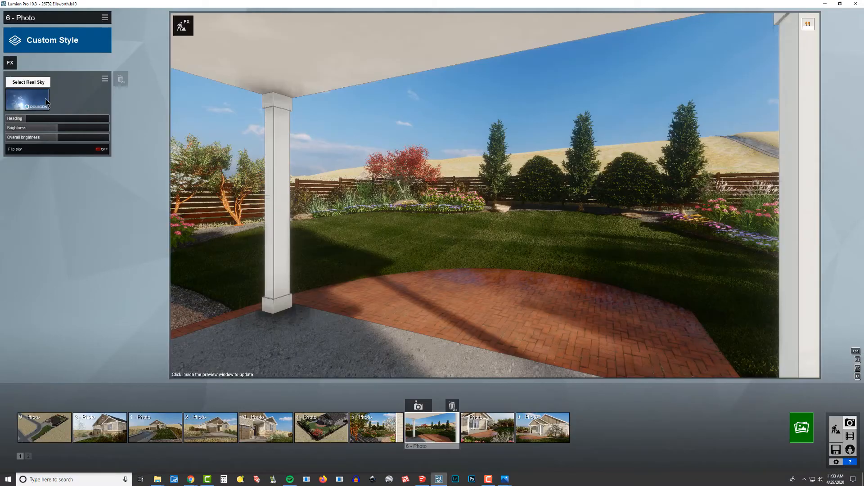
Step: Switch photo 6's Real Skies to the second Clear sky and raise its heading so the patio roof shades part of the brick paving
{"action": "left_click", "coordinate": [28, 99]}
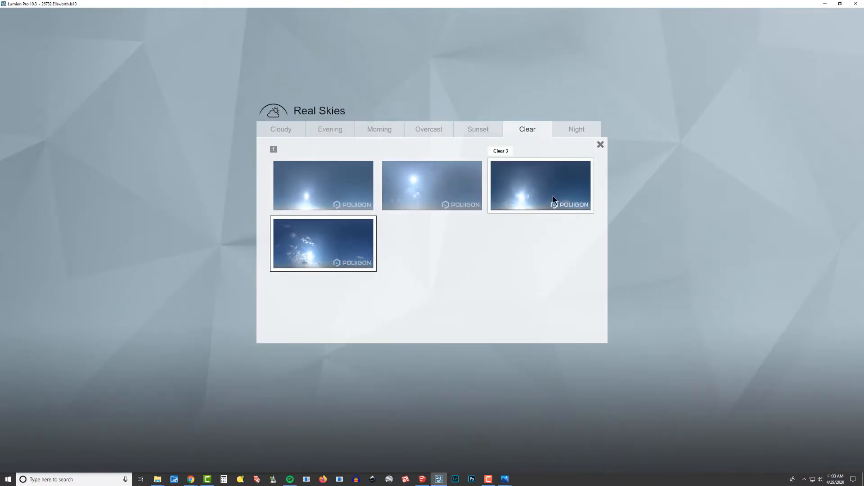
{"action": "left_click", "coordinate": [453, 193]}
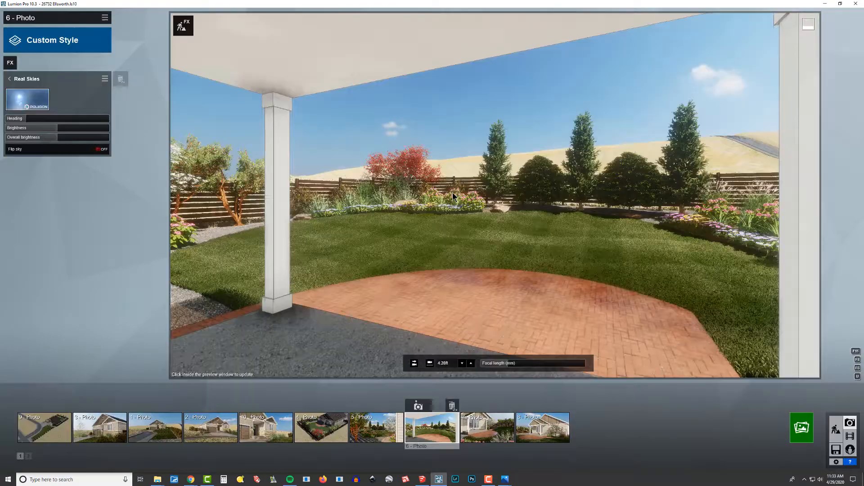
{"action": "left_click_drag", "start_coordinate": [30, 118], "coordinate": [69, 122]}
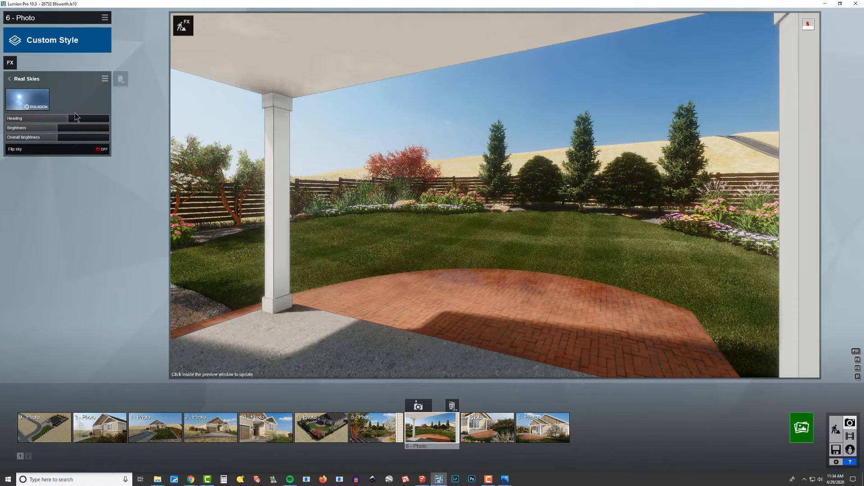
Step: Paste the effects copied from photo 8 onto photo 4, the aerial view of the backyard
{"action": "left_click", "coordinate": [367, 423]}
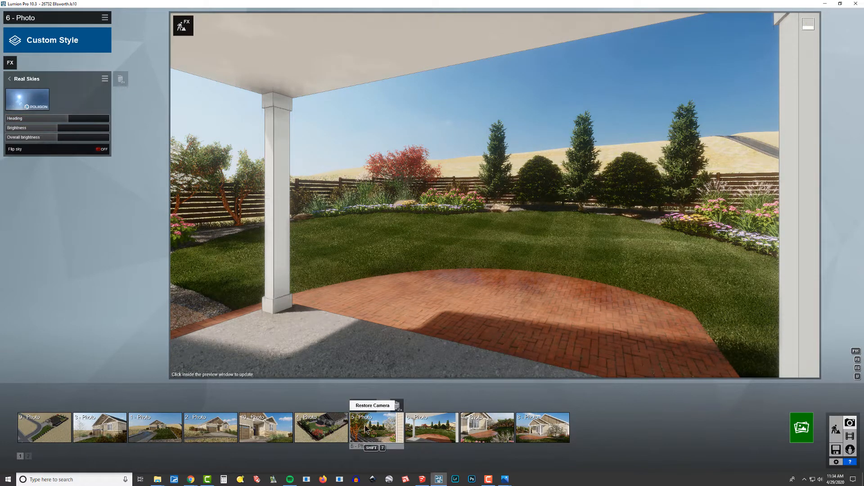
{"action": "left_click", "coordinate": [431, 426]}
{"action": "left_click", "coordinate": [494, 435]}
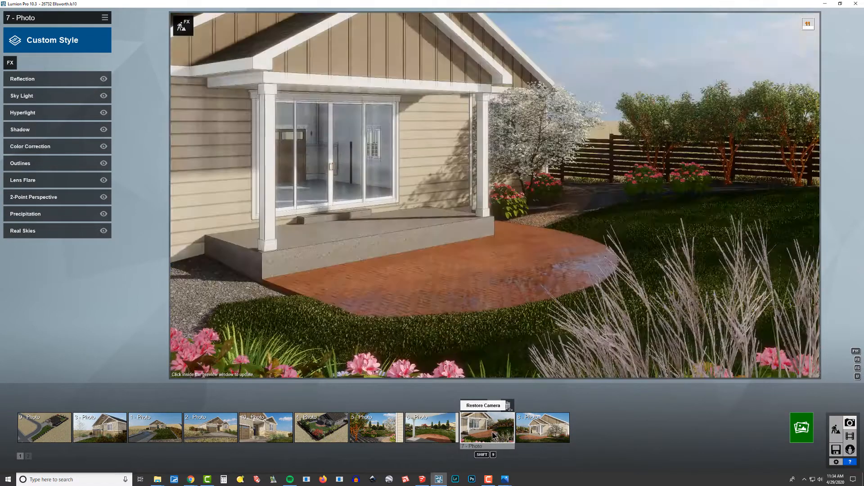
{"action": "left_click", "coordinate": [553, 436]}
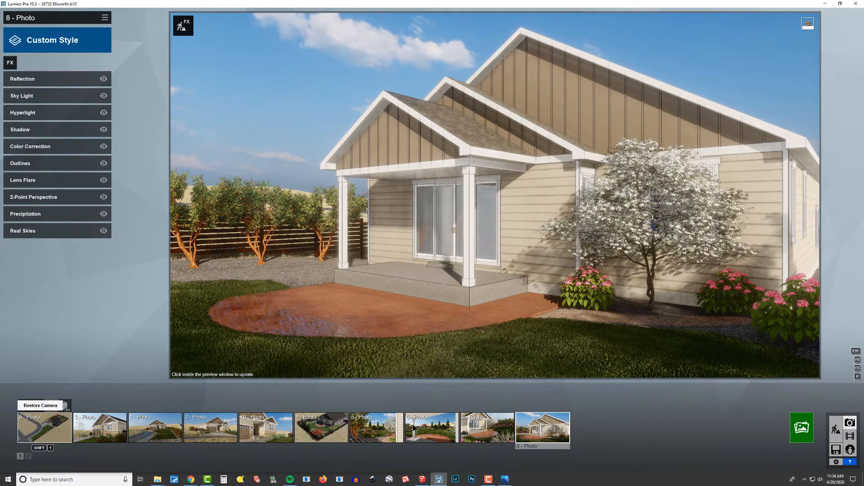
{"action": "left_click", "coordinate": [330, 432]}
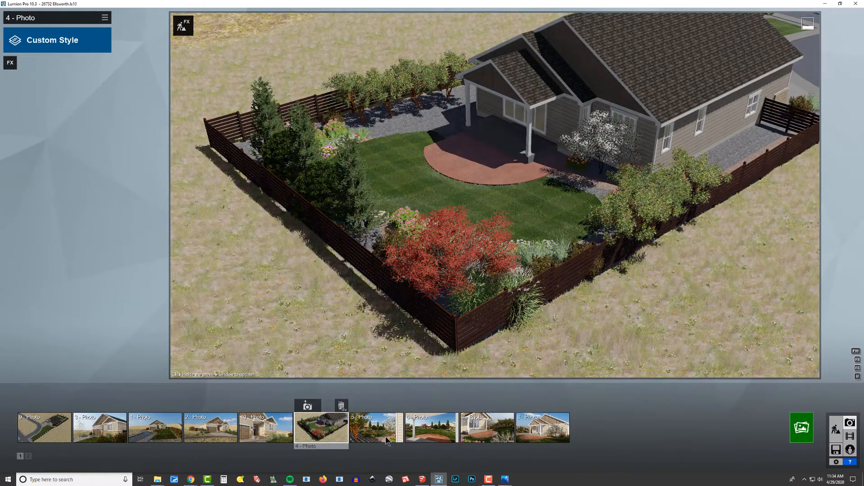
{"action": "left_click", "coordinate": [105, 18]}
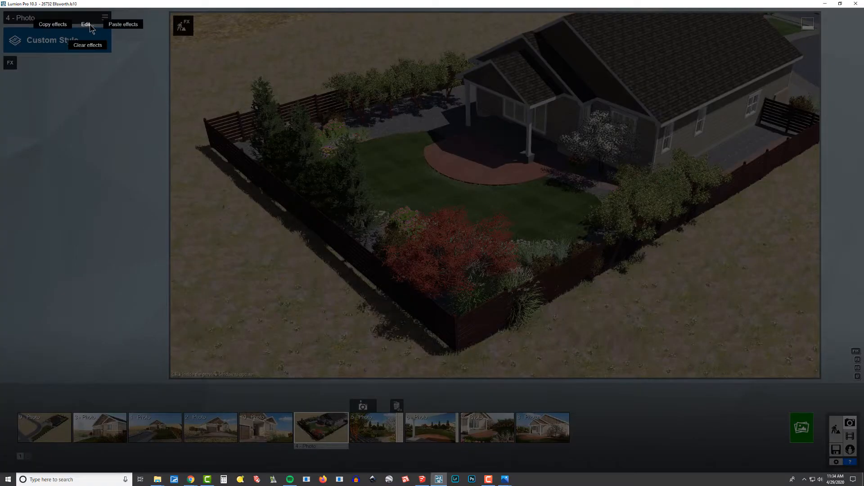
{"action": "left_click", "coordinate": [127, 26]}
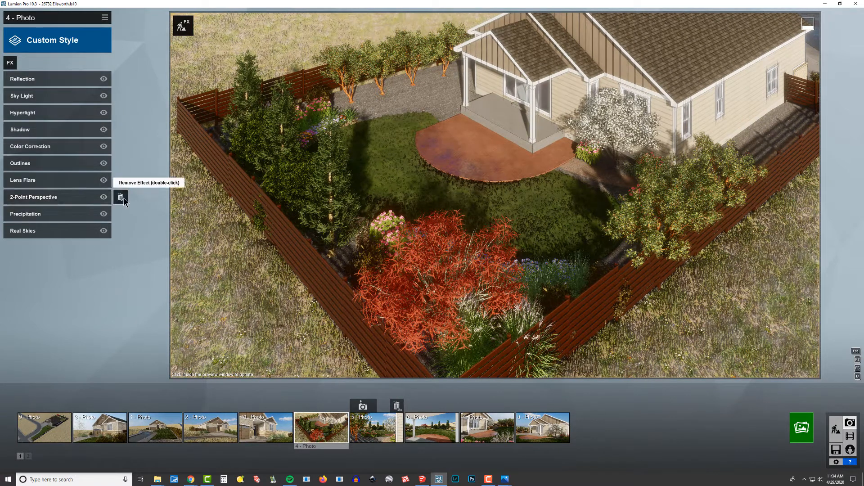
Step: Remove the 2-Point Perspective effect from photo 4 and restore its saved camera view
{"action": "double_click", "coordinate": [120, 198]}
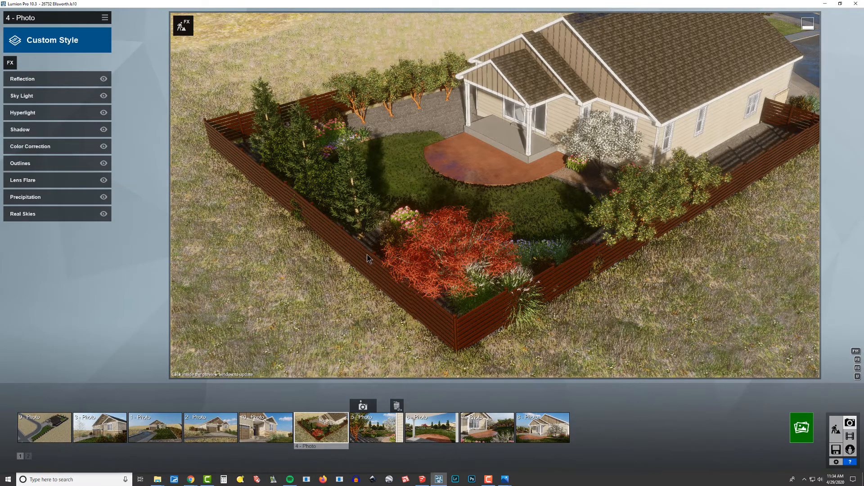
{"action": "left_click", "coordinate": [514, 362]}
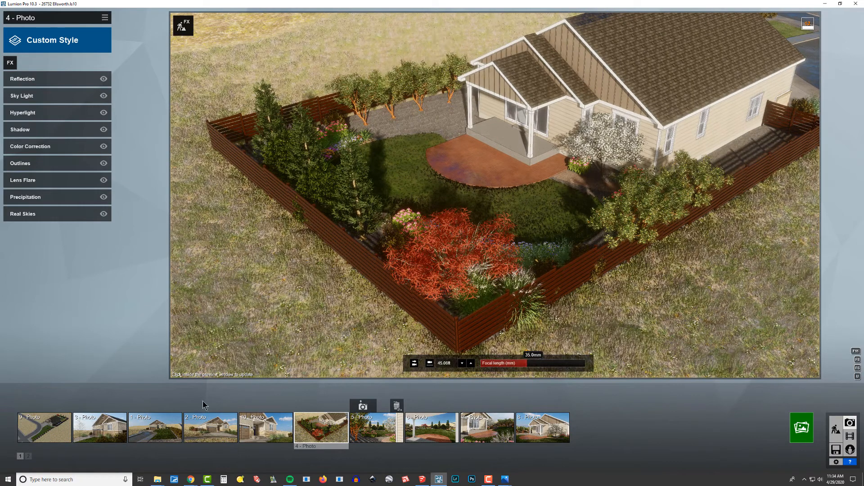
{"action": "left_click", "coordinate": [333, 425]}
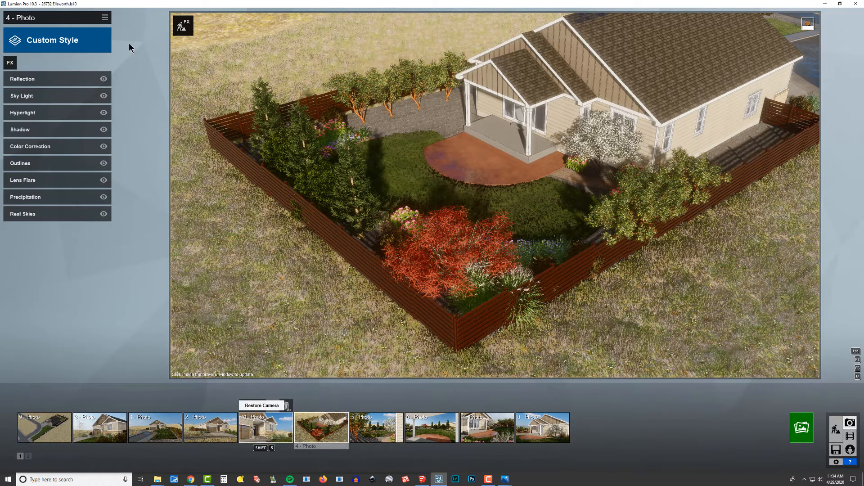
Step: Copy the effects of photo 4 and paste them onto photo 9, the aerial view of the front yard and street
{"action": "left_click", "coordinate": [105, 17]}
{"action": "mouse_move", "coordinate": [87, 27]}
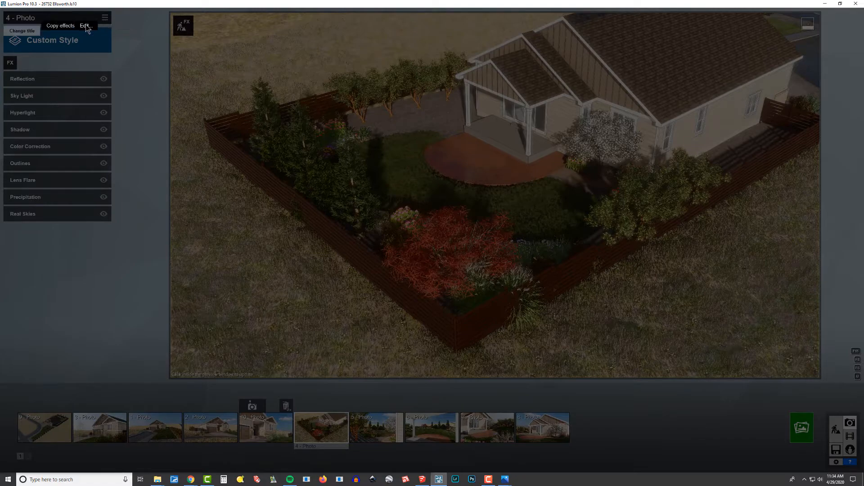
{"action": "left_click", "coordinate": [62, 29]}
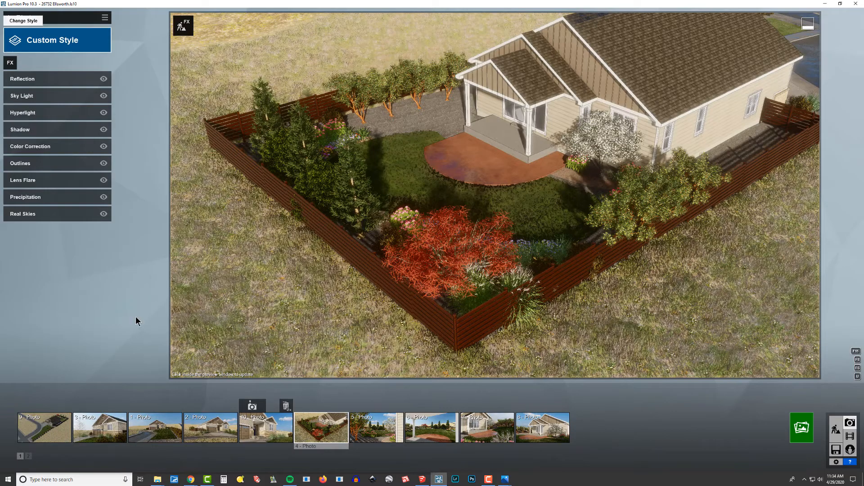
{"action": "left_click", "coordinate": [45, 428]}
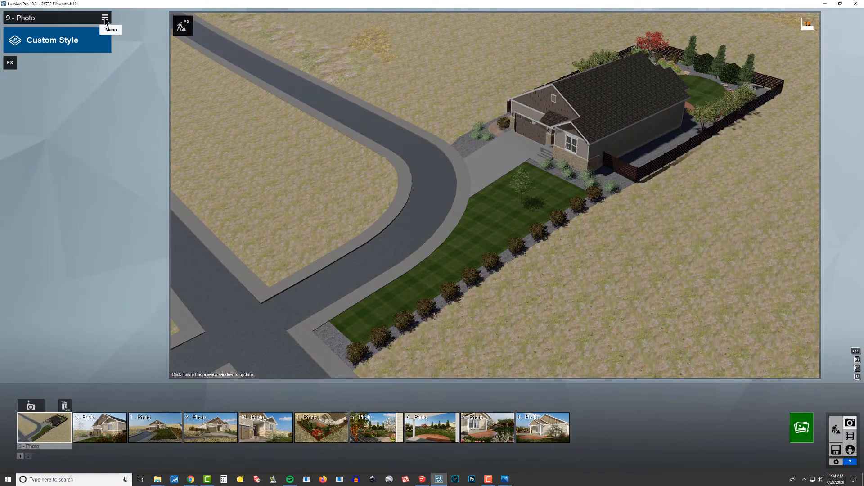
{"action": "left_click", "coordinate": [104, 19]}
{"action": "mouse_move", "coordinate": [86, 30]}
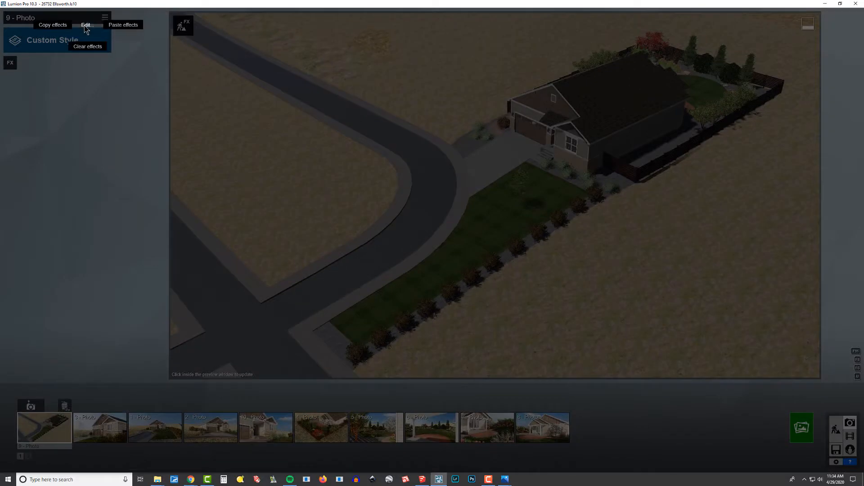
{"action": "left_click", "coordinate": [120, 26]}
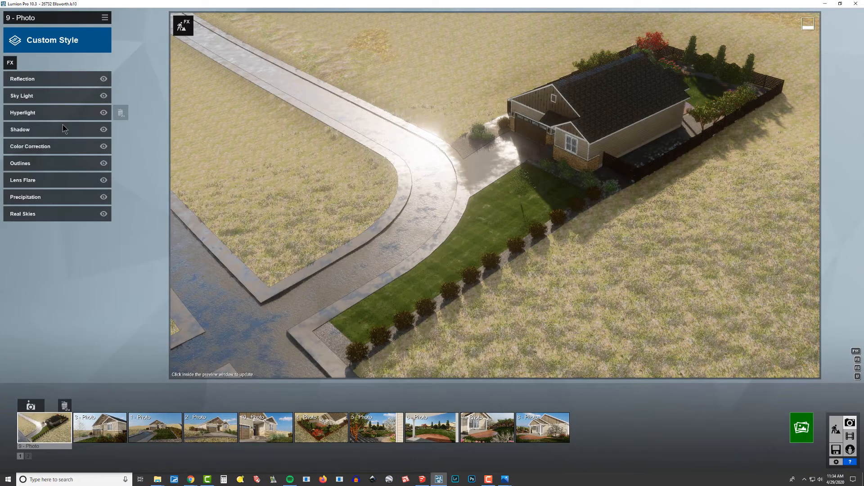
Step: Lower the Real Skies heading of photo 9 so the sun lights the front and side of the house
{"action": "left_click", "coordinate": [62, 213]}
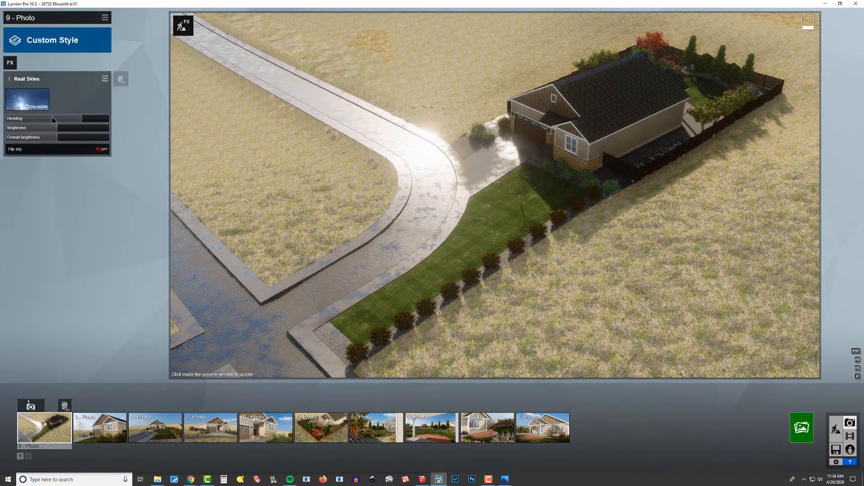
{"action": "left_click_drag", "start_coordinate": [70, 122], "coordinate": [26, 122]}
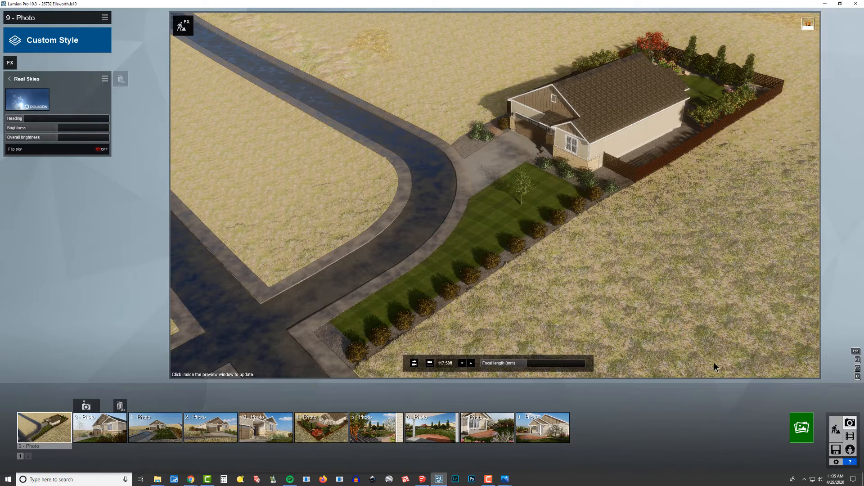
Step: Review the lighting and effects of the front photos 3, 1, 2 and 10 and the backyard photos 4 to 8
{"action": "mouse_move", "coordinate": [54, 432]}
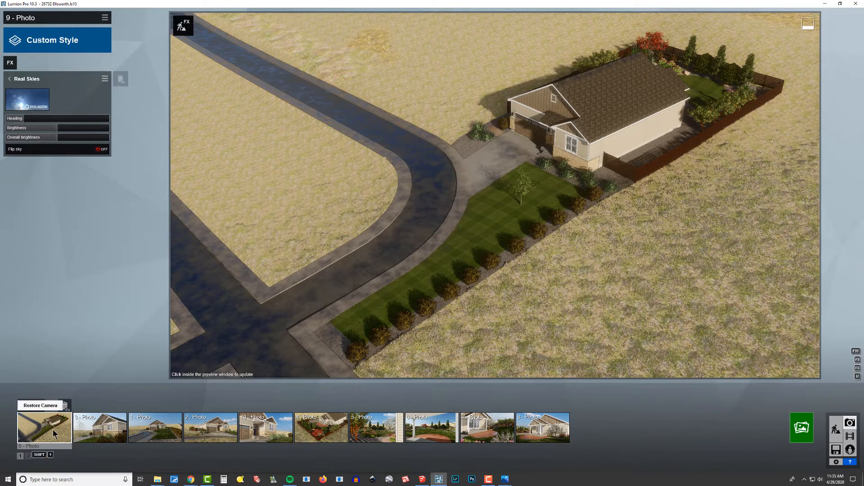
{"action": "left_click", "coordinate": [97, 427]}
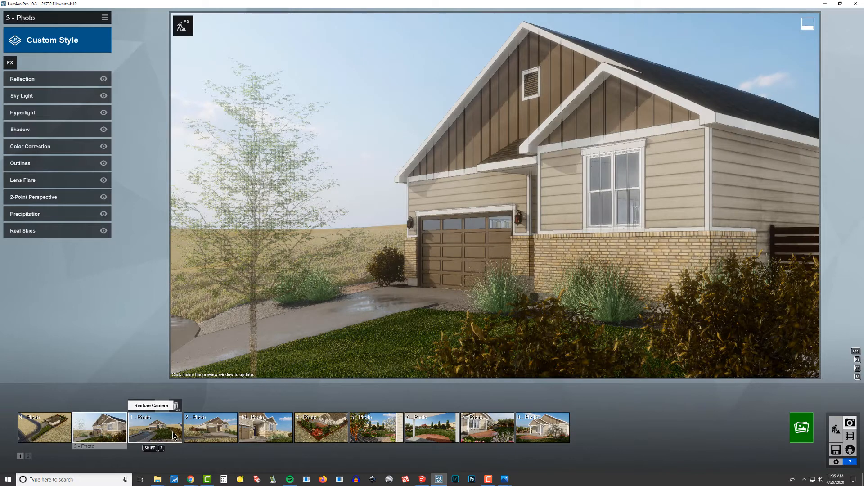
{"action": "left_click", "coordinate": [174, 433]}
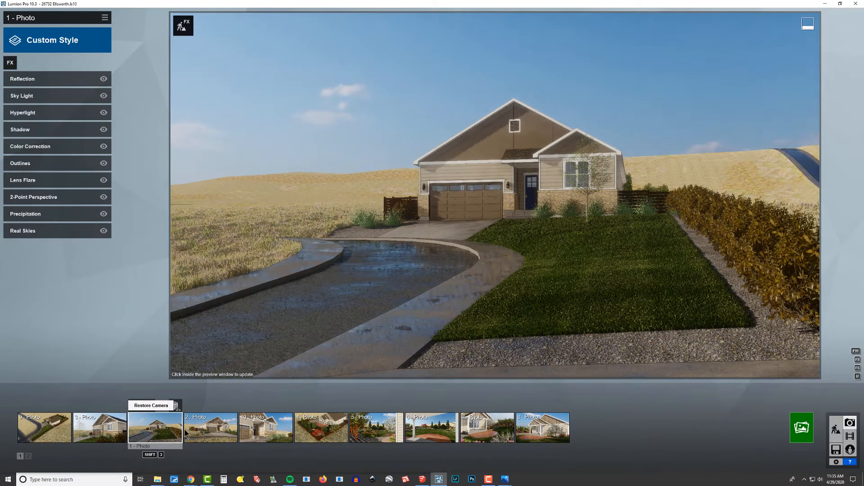
{"action": "mouse_move", "coordinate": [224, 429]}
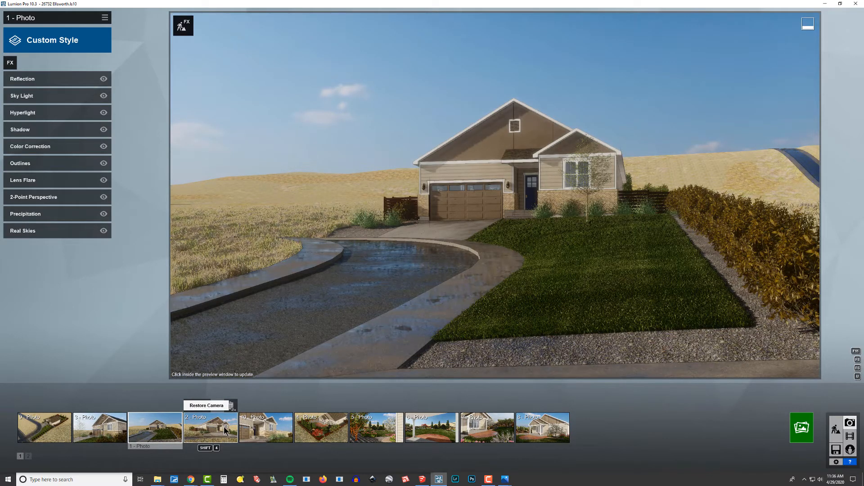
{"action": "left_click", "coordinate": [223, 425]}
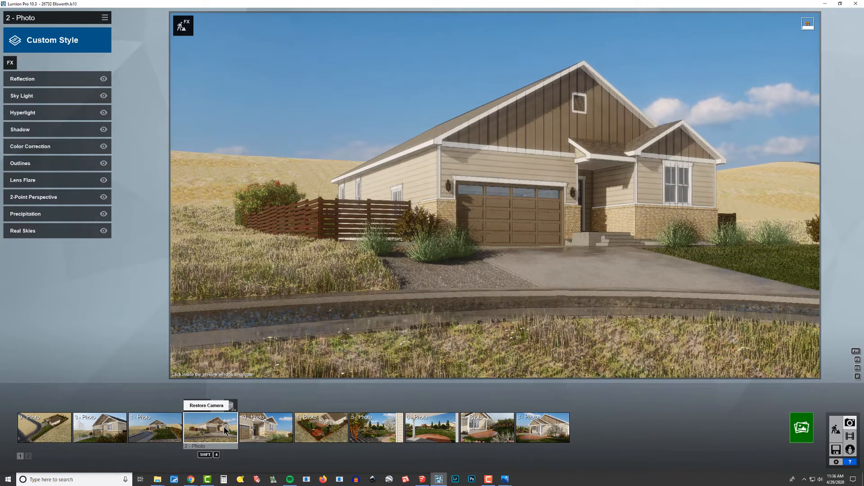
{"action": "left_click", "coordinate": [273, 428]}
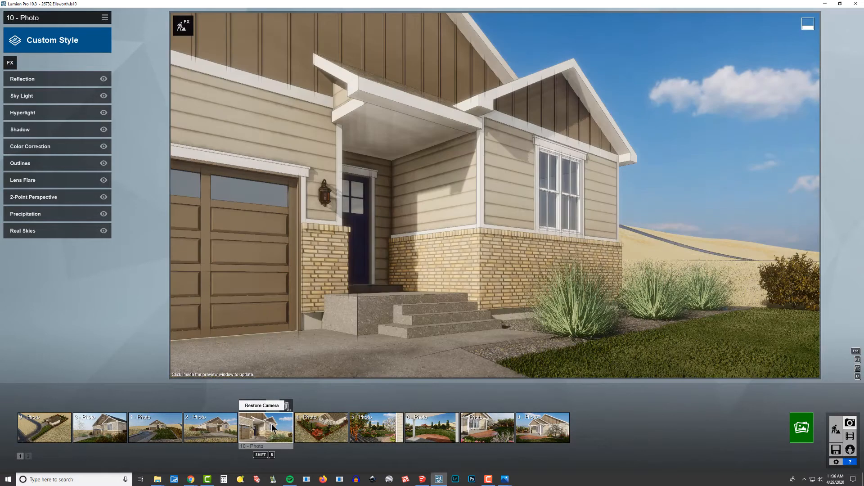
{"action": "left_click", "coordinate": [324, 427]}
{"action": "left_click", "coordinate": [359, 427]}
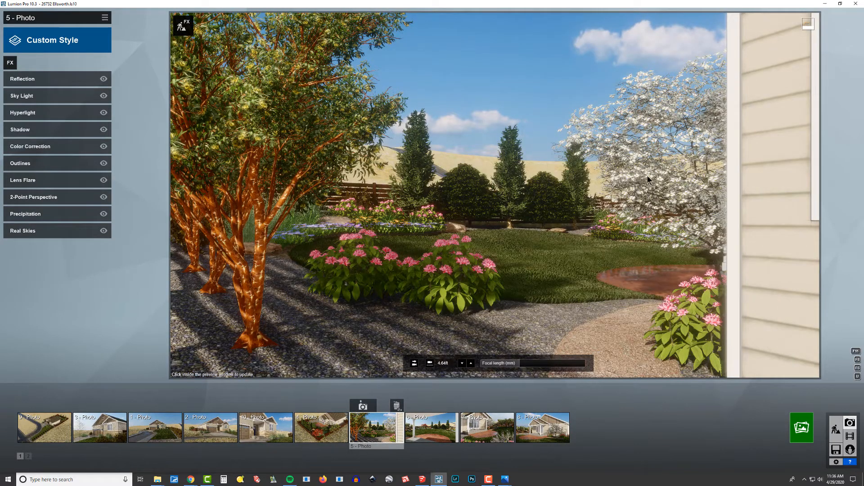
{"action": "left_click", "coordinate": [430, 427]}
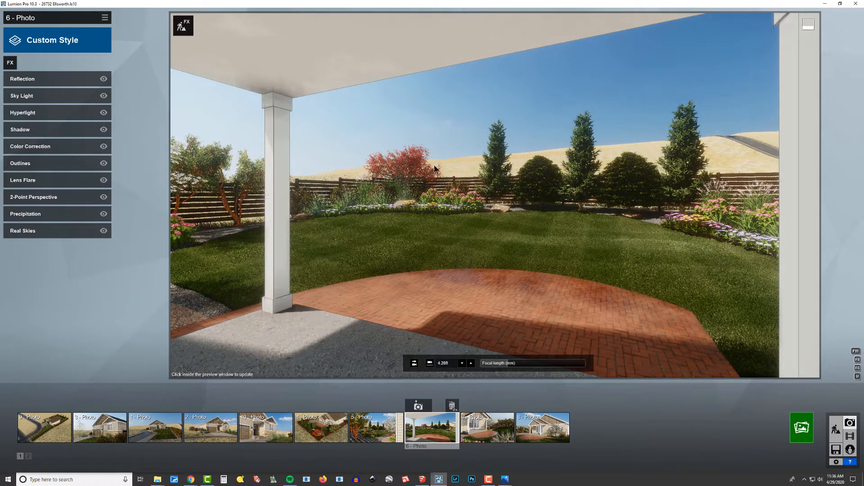
{"action": "left_click", "coordinate": [485, 431]}
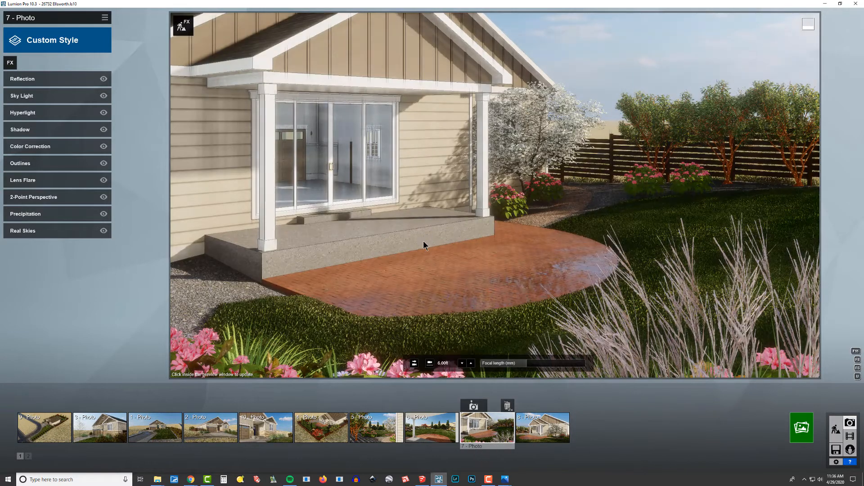
{"action": "left_click", "coordinate": [544, 425]}
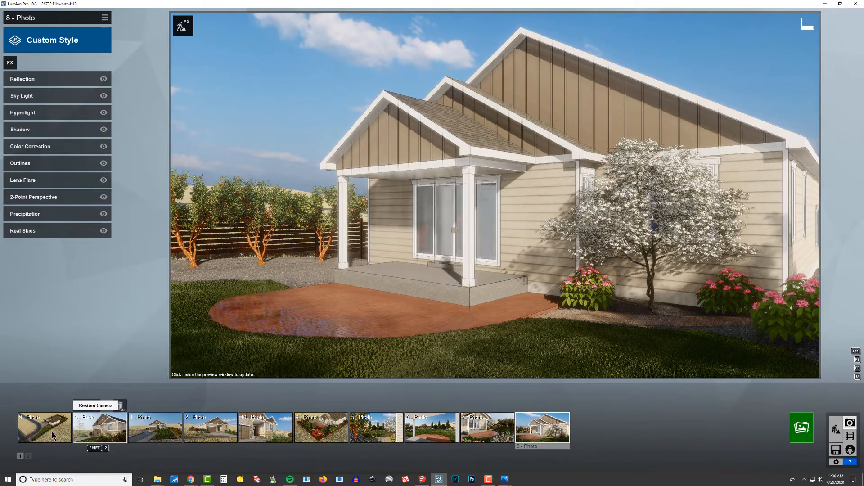
{"action": "left_click", "coordinate": [109, 429]}
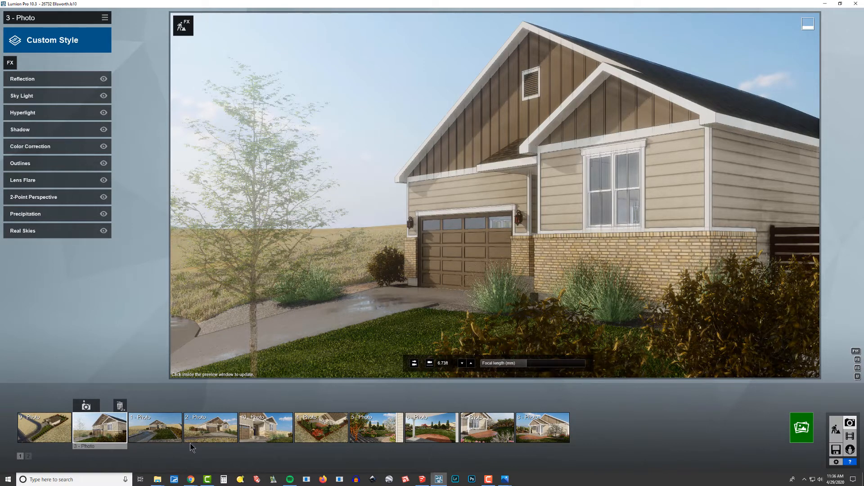
{"action": "left_click", "coordinate": [156, 428]}
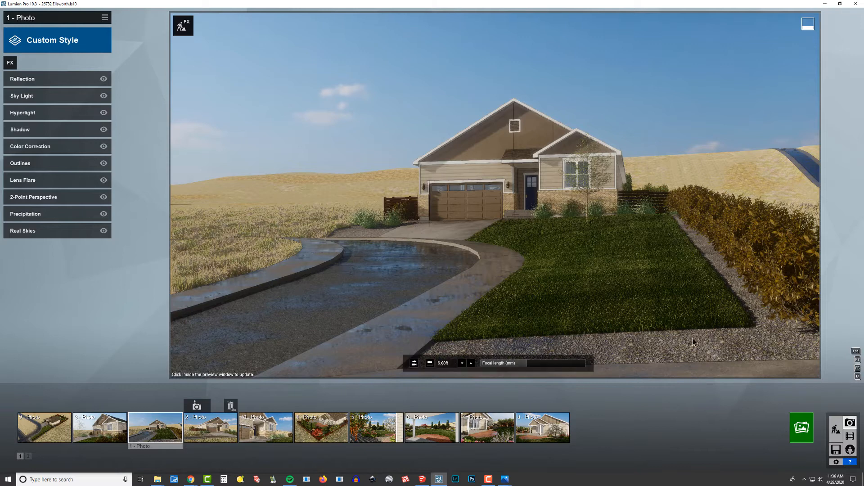
Step: Render the full set of ten photos at Desktop resolution, 1920x1080
{"action": "left_click", "coordinate": [801, 428]}
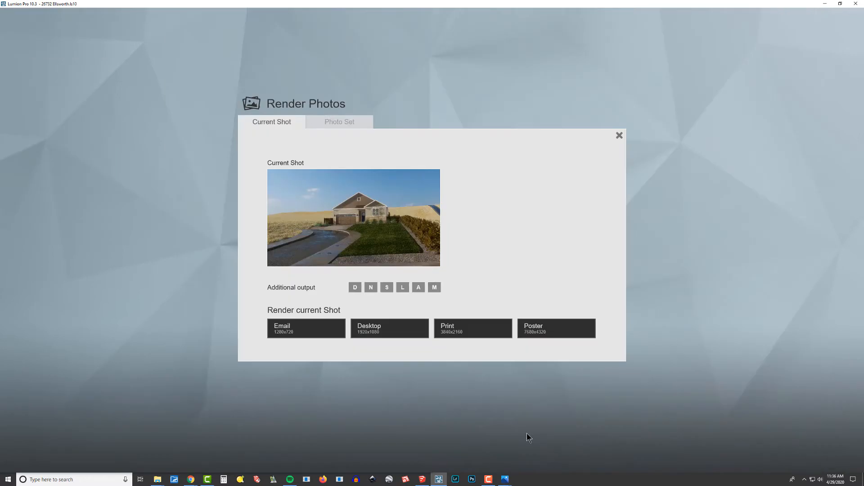
{"action": "left_click", "coordinate": [345, 121]}
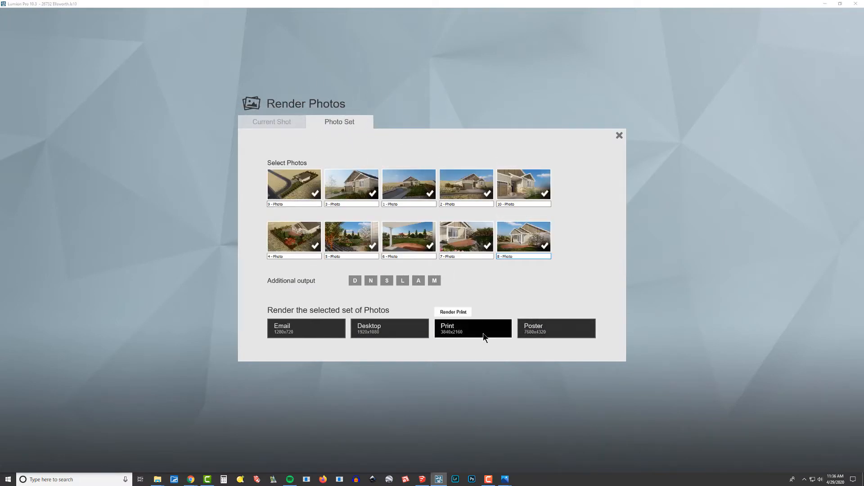
{"action": "left_click", "coordinate": [390, 331]}
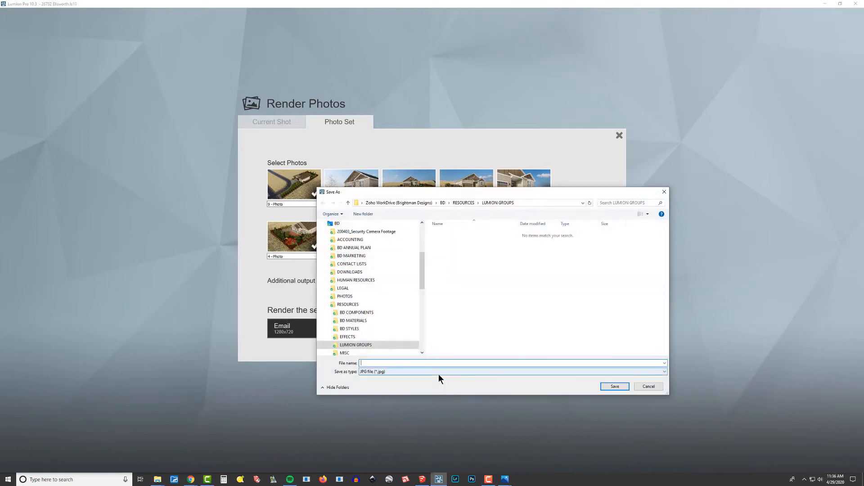
Step: Save the rendered photos as JPG files named 200429 in a new folder Ellsworth inside the desktop's TEMP folder
{"action": "left_click_drag", "start_coordinate": [421, 270], "coordinate": [422, 220]}
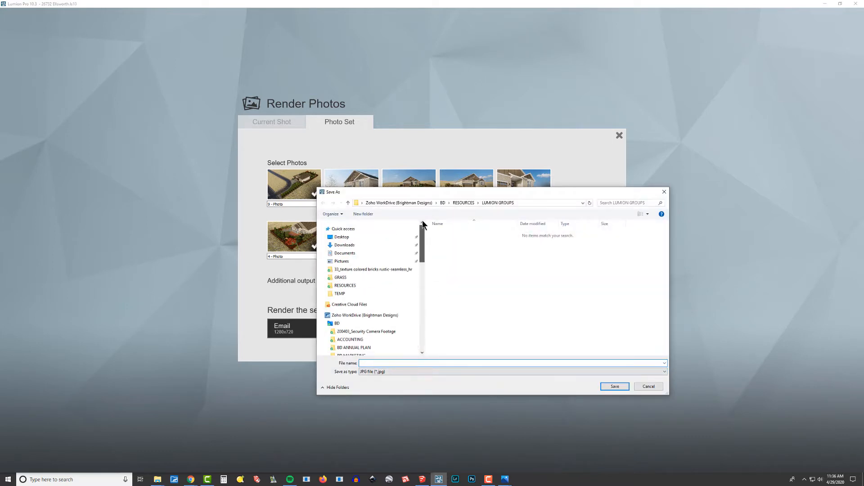
{"action": "left_click", "coordinate": [360, 236]}
{"action": "double_click", "coordinate": [448, 233]}
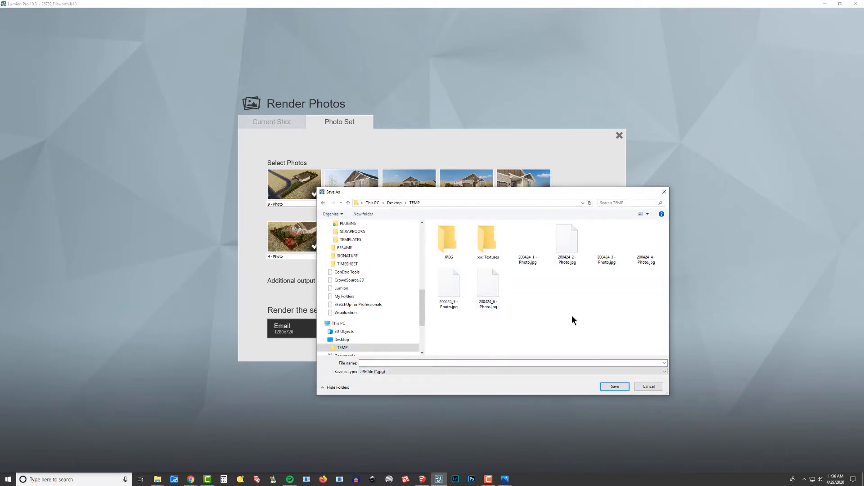
{"action": "key", "text": "ctrl+shift+n"}
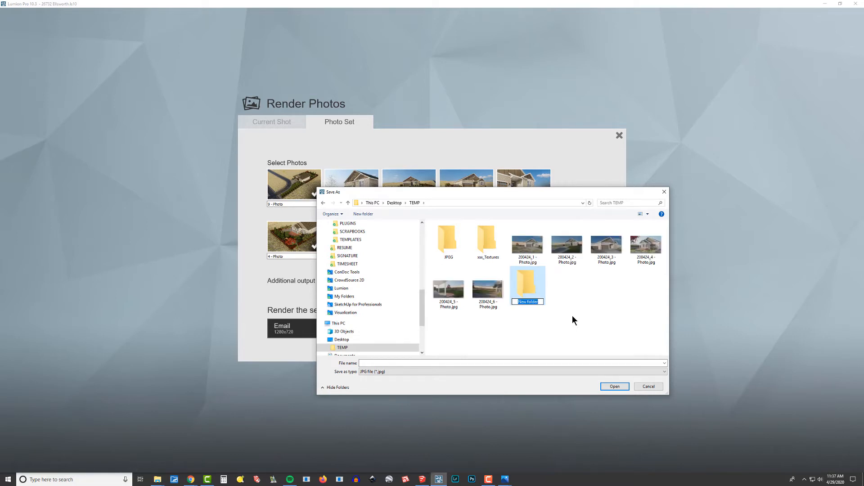
{"action": "type", "text": "Ellsworth"}
{"action": "key", "text": "Return"}
{"action": "key", "text": "Return"}
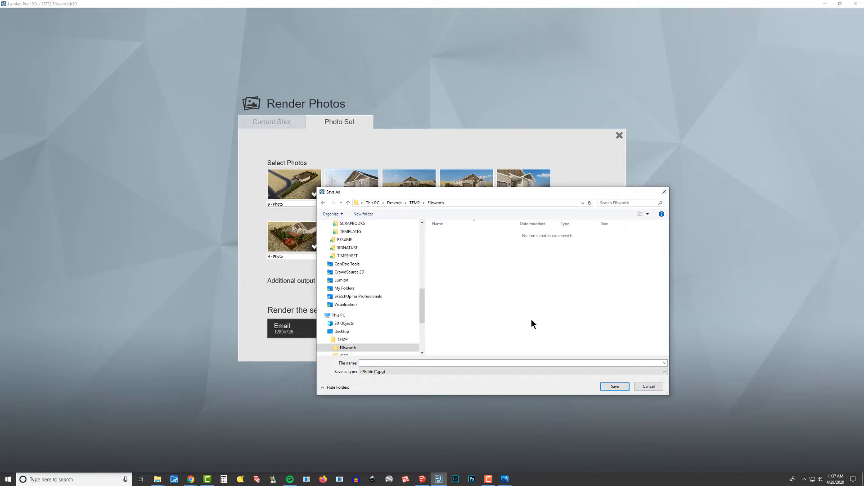
{"action": "left_click", "coordinate": [522, 364]}
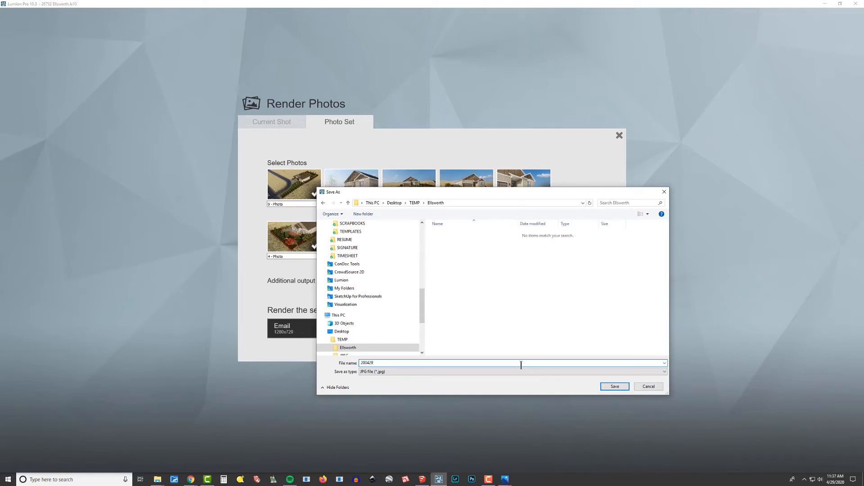
{"action": "key", "text": "Return"}
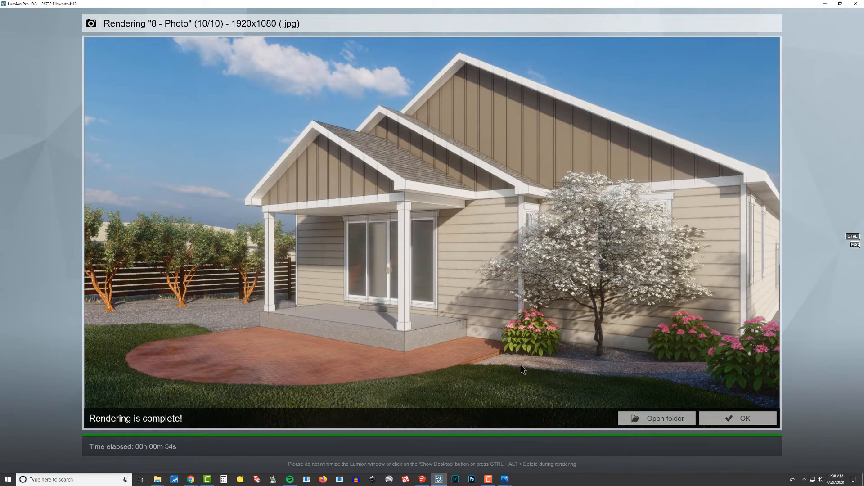
Step: Open the render output folder and view the first image, 200429_1 - Photo.jpg
{"action": "left_click", "coordinate": [661, 418]}
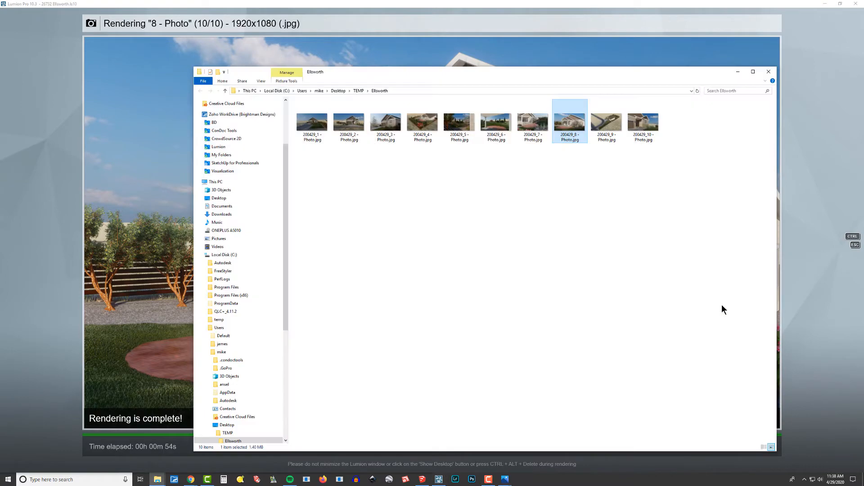
{"action": "key", "text": "Home"}
{"action": "key", "text": "Return"}
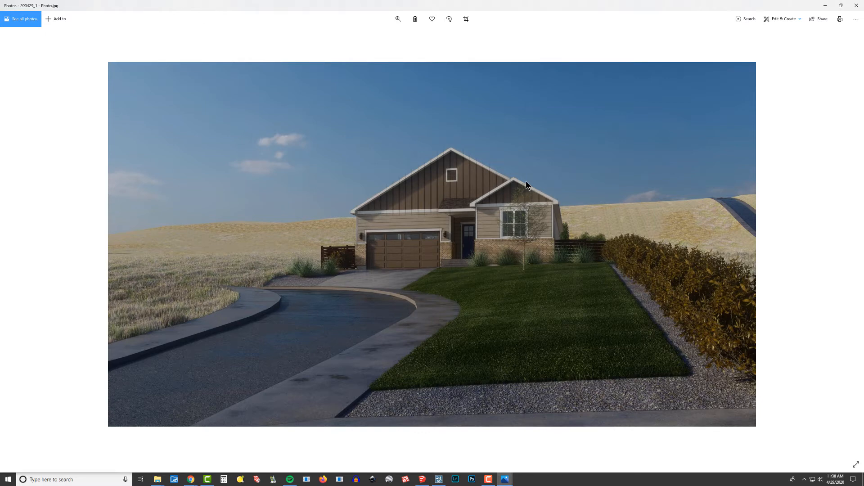
Step: Review the lighting in rendered photos 2 to 10, and close the image viewer and folder to return to Lumion
{"action": "key", "text": "Right"}
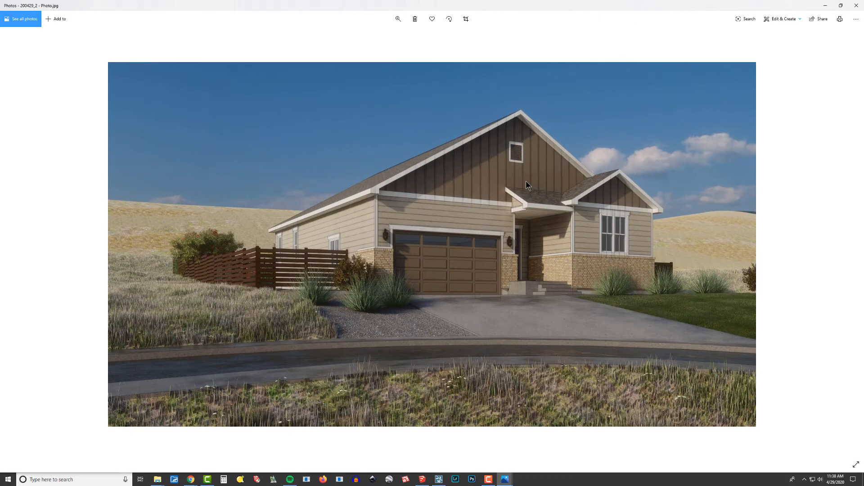
{"action": "key", "text": "Right"}
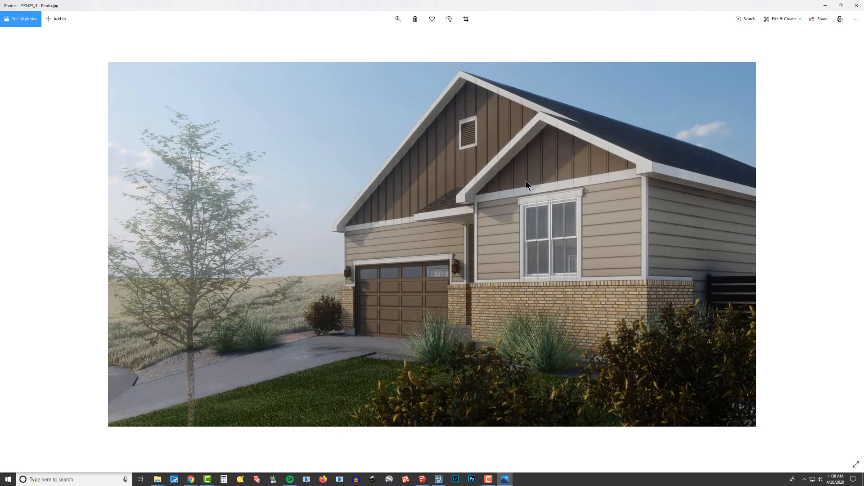
{"action": "key", "text": "Right"}
{"action": "key", "text": "Right"}
{"action": "key", "text": "Right"}
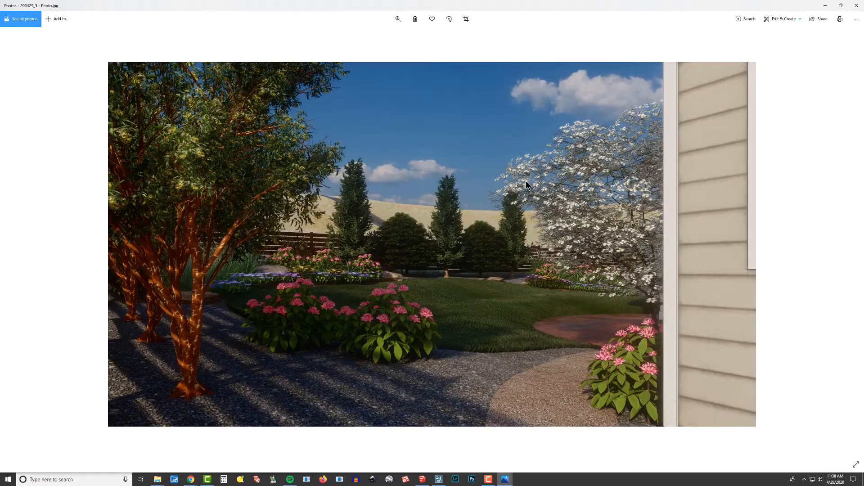
{"action": "key", "text": "Right"}
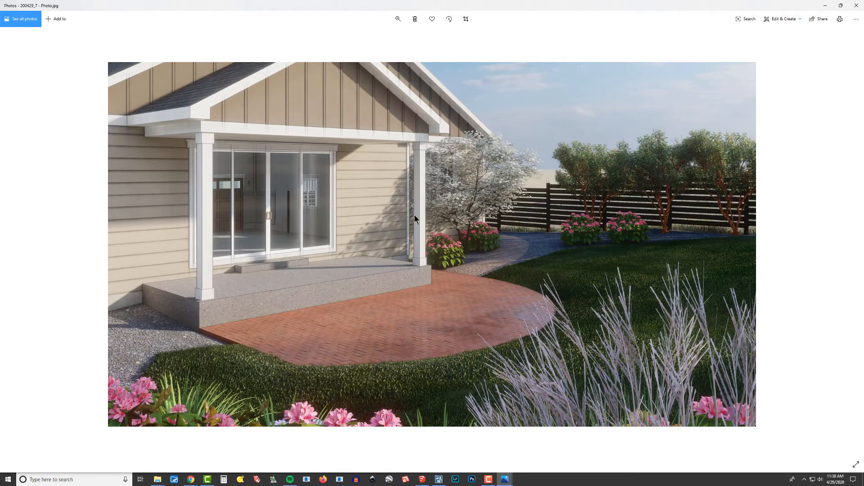
{"action": "key", "text": "Right"}
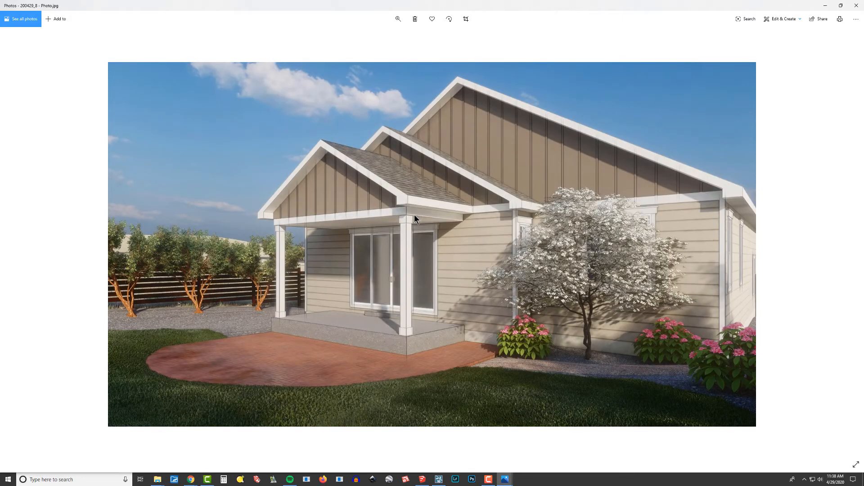
{"action": "key", "text": "Right"}
{"action": "key", "text": "Left"}
{"action": "key", "text": "Right"}
{"action": "key", "text": "Right"}
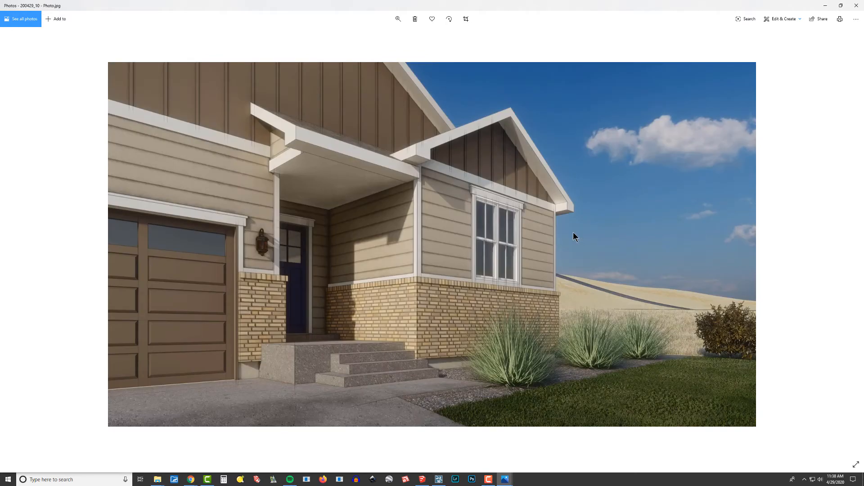
{"action": "left_click", "coordinate": [854, 7]}
{"action": "left_click", "coordinate": [530, 60]}
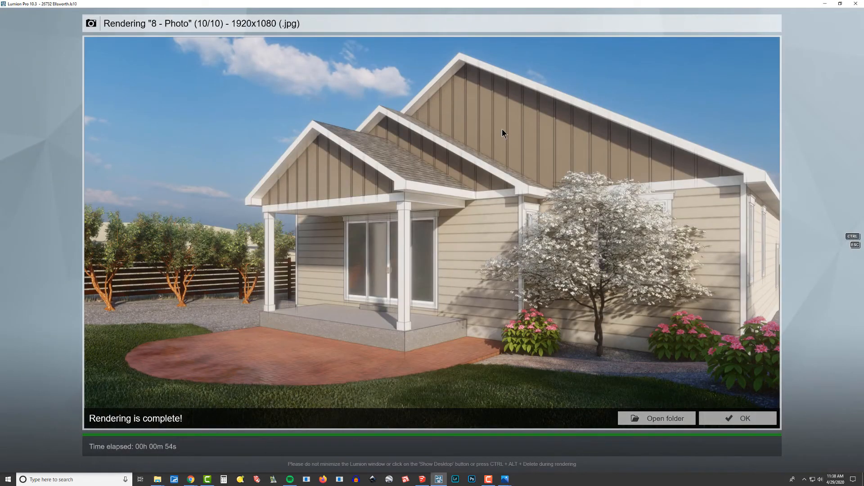